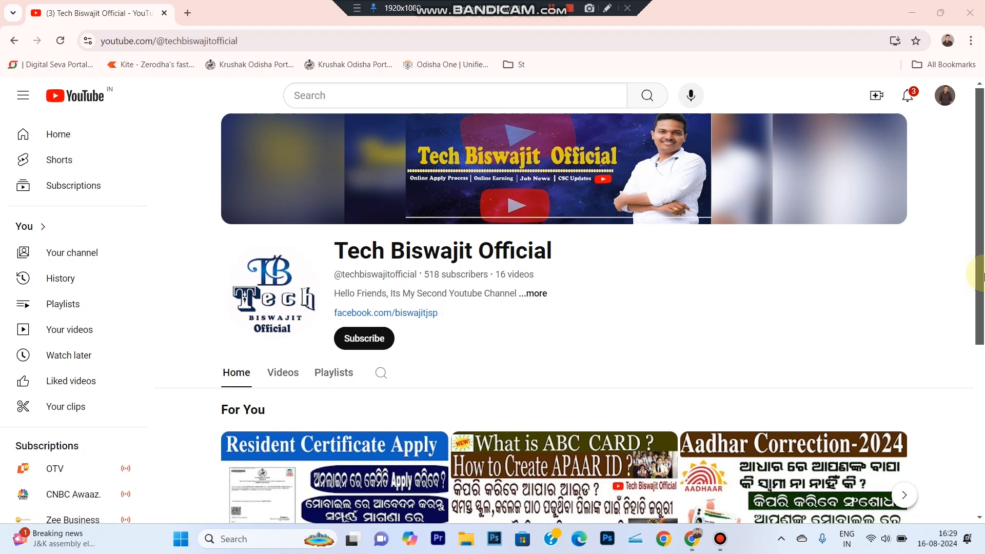
- Search Google for "uti pan" in a new browser tab
{"action": "left_click", "coordinate": [185, 13]}
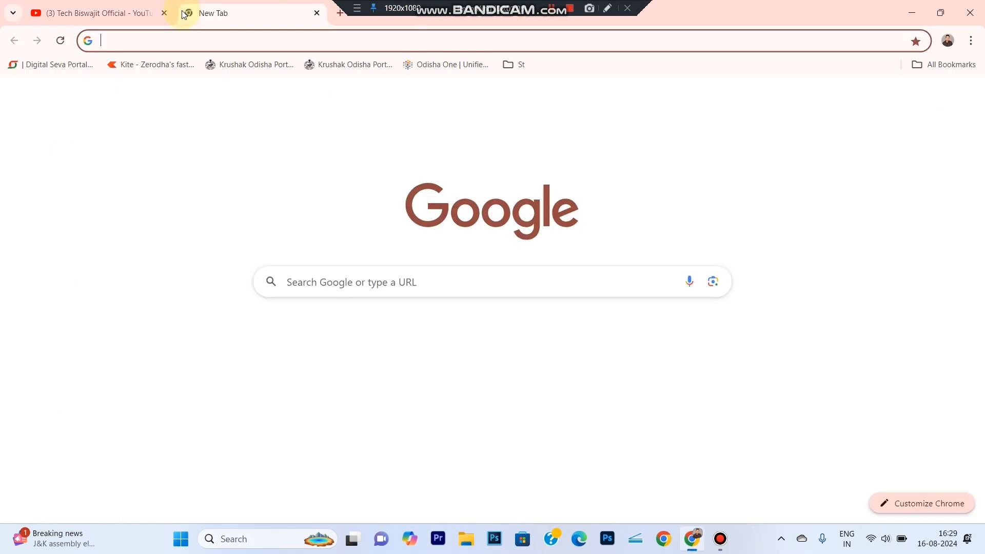
{"action": "type", "text": "uti pan"}
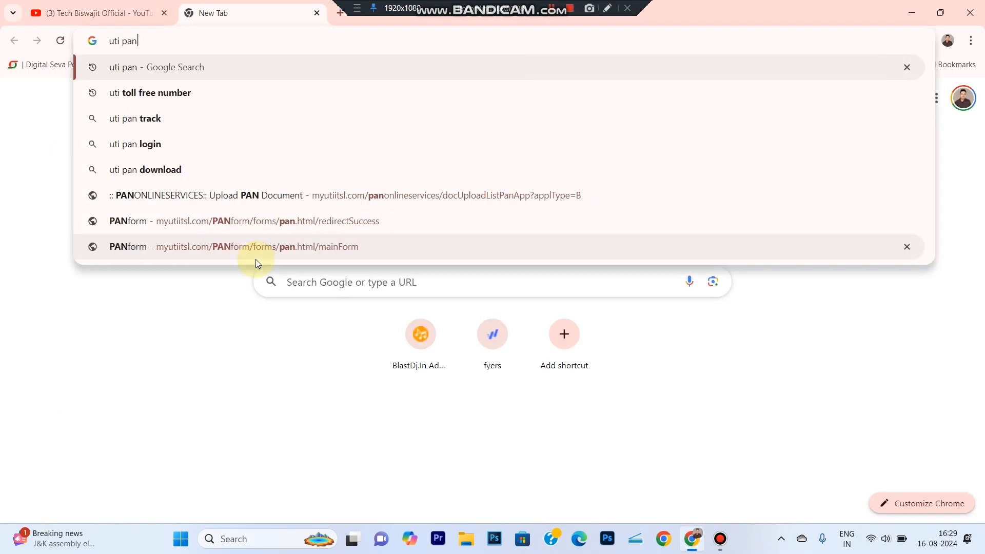
{"action": "key", "text": "Return"}
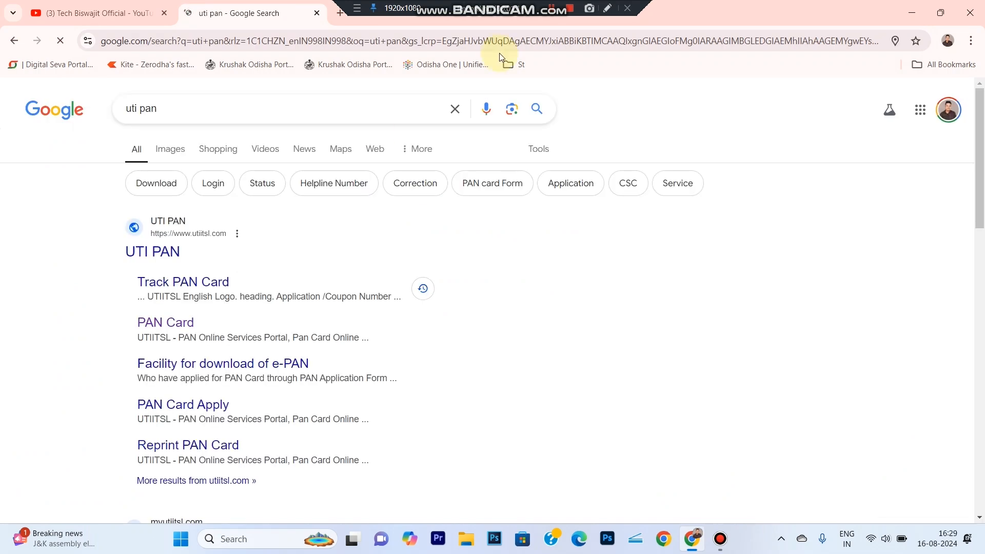
- Open the UTI PAN website from the search results
{"action": "left_click", "coordinate": [608, 9]}
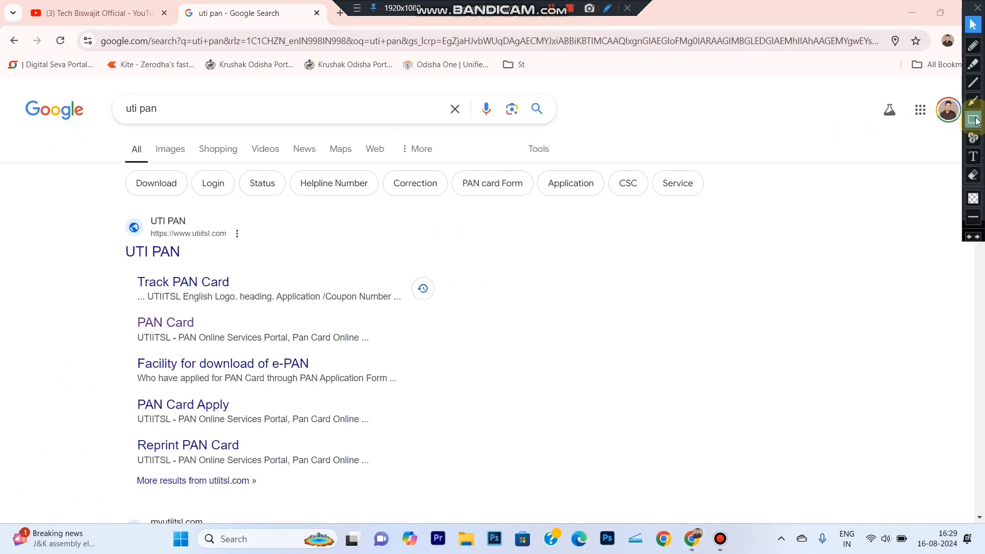
{"action": "left_click_drag", "start_coordinate": [96, 222], "coordinate": [292, 273]}
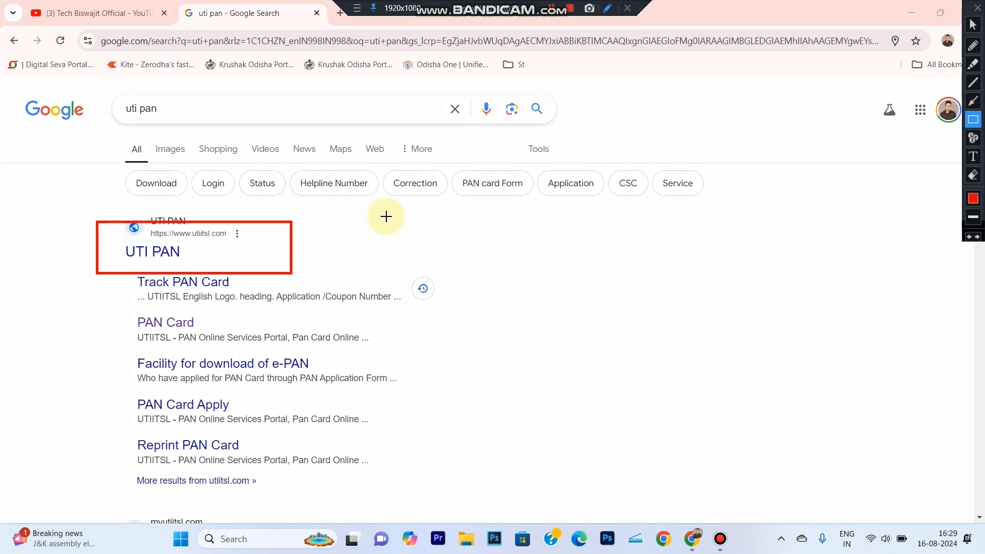
{"action": "left_click", "coordinate": [973, 24]}
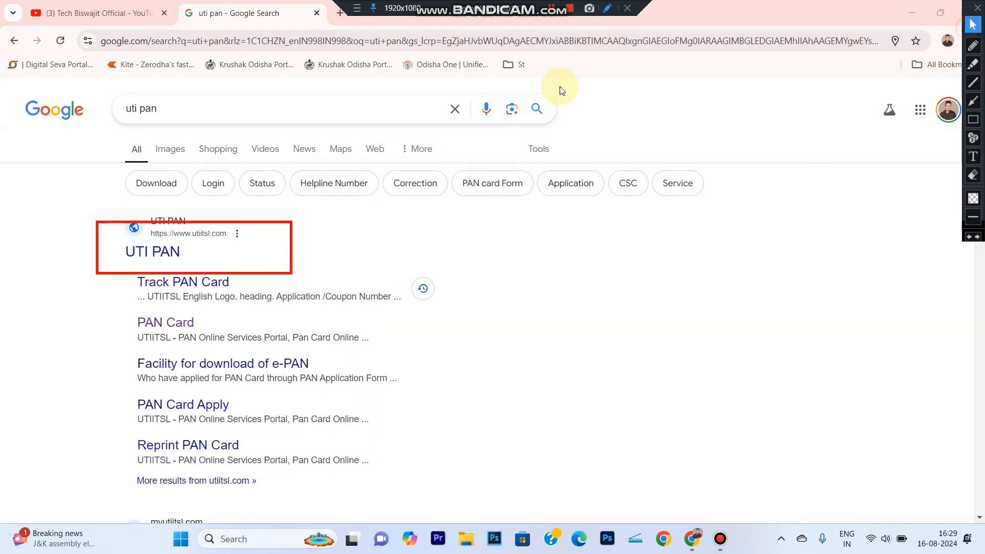
{"action": "left_click", "coordinate": [187, 256]}
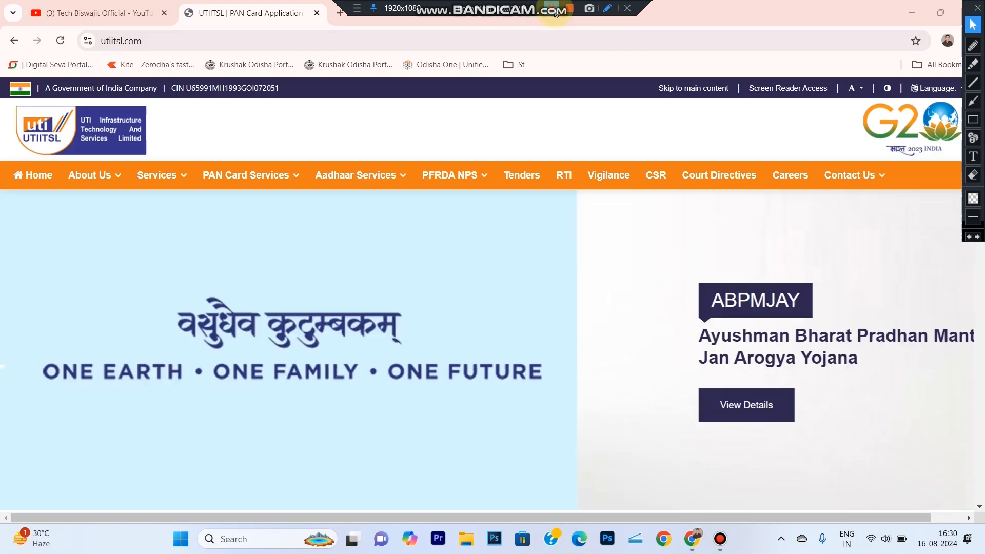
- Open Apply PAN Card under PAN Card Services and dismiss the attention notice
{"action": "left_click", "coordinate": [973, 120]}
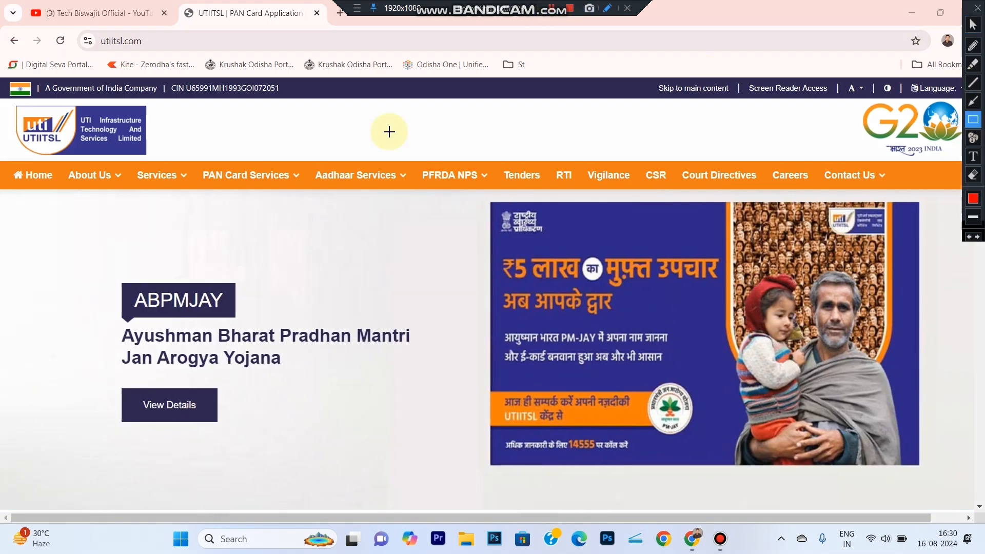
{"action": "left_click_drag", "start_coordinate": [194, 160], "coordinate": [306, 192]}
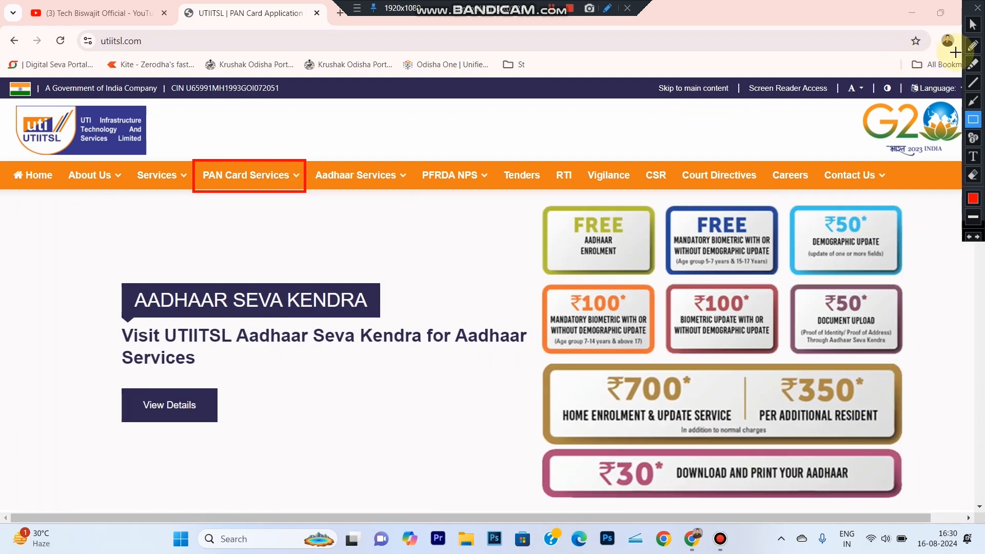
{"action": "left_click", "coordinate": [974, 24]}
{"action": "mouse_move", "coordinate": [270, 191]}
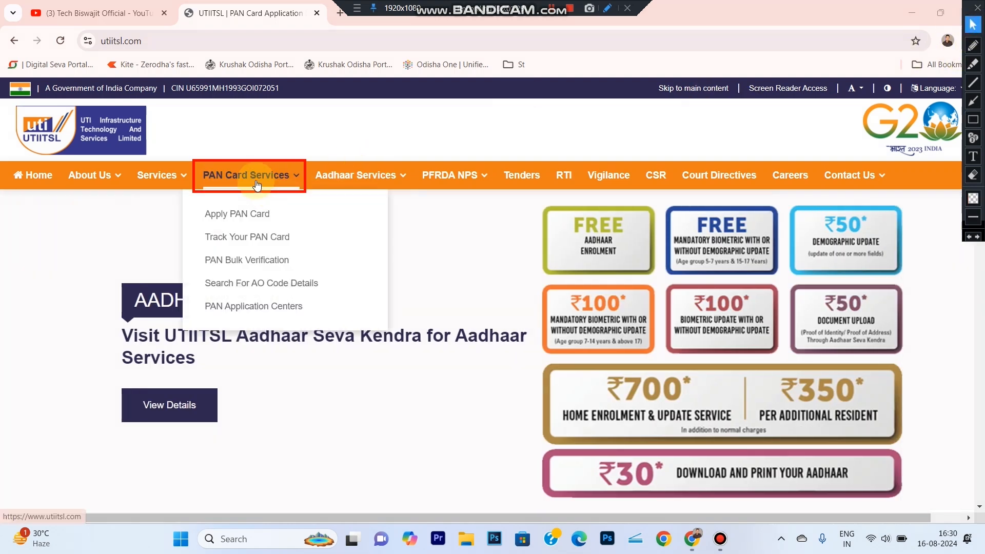
{"action": "left_click", "coordinate": [238, 215]}
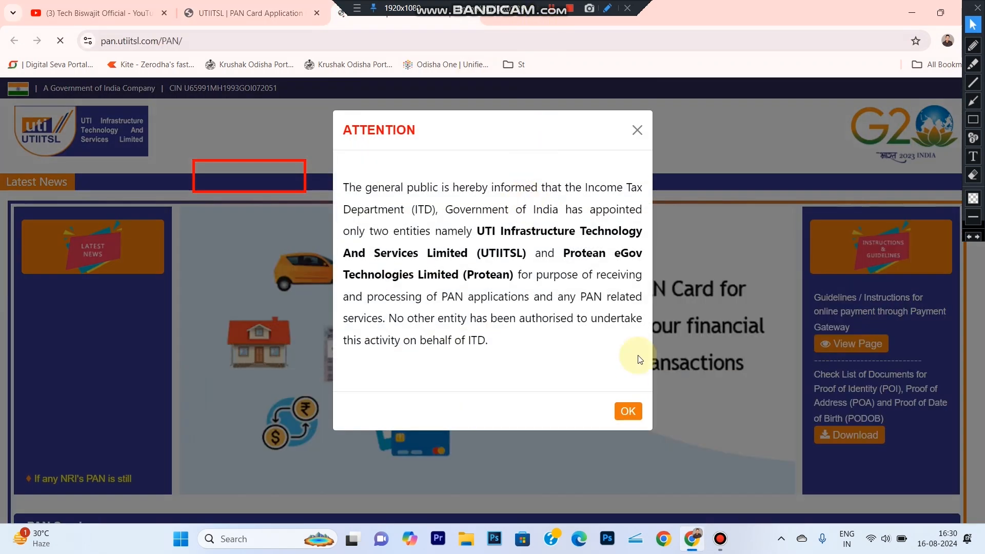
{"action": "left_click", "coordinate": [626, 417]}
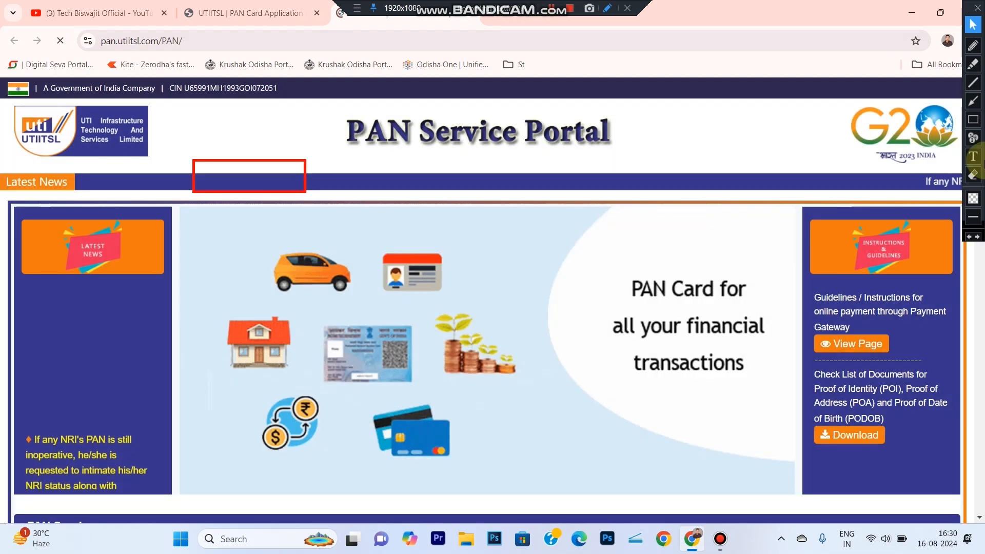
- Open the application option for PAN Card for Indian Citizen/NRI
{"action": "left_click", "coordinate": [973, 175]}
{"action": "left_click_drag", "start_coordinate": [109, 138], "coordinate": [419, 376]}
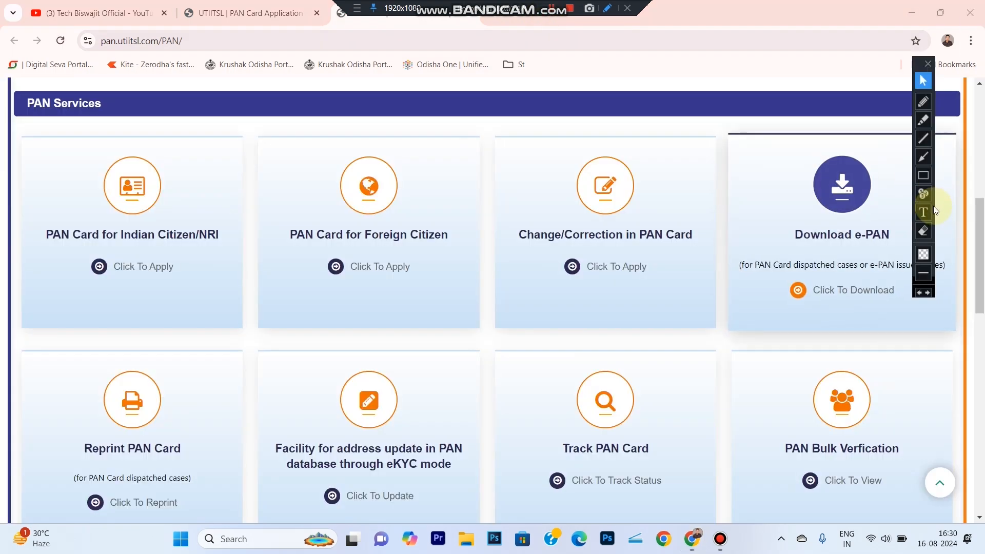
{"action": "left_click", "coordinate": [923, 176]}
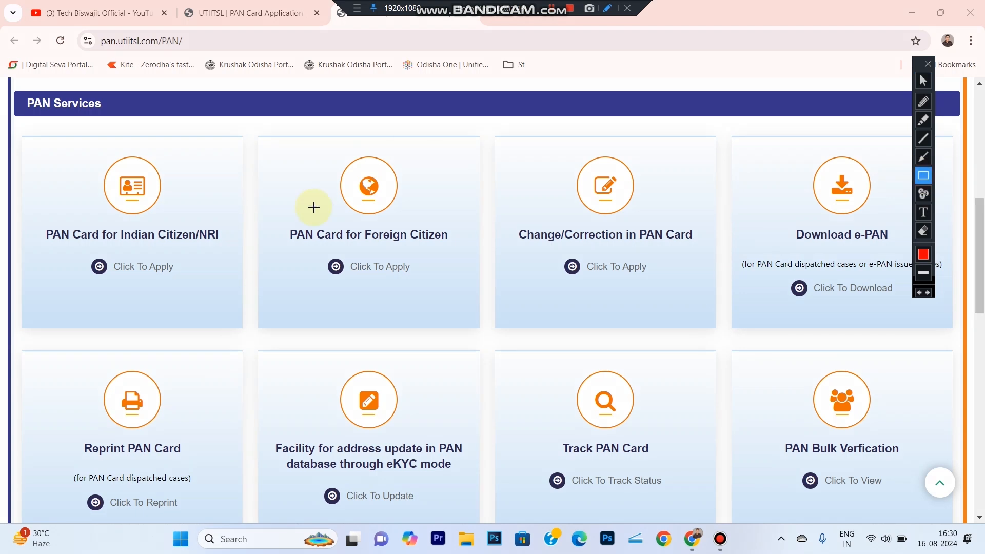
{"action": "mouse_move", "coordinate": [18, 128]}
{"action": "left_mouse_down"}
{"action": "mouse_move", "coordinate": [150, 219]}
{"action": "mouse_move", "coordinate": [258, 321]}
{"action": "mouse_move", "coordinate": [250, 342]}
{"action": "left_mouse_up"}
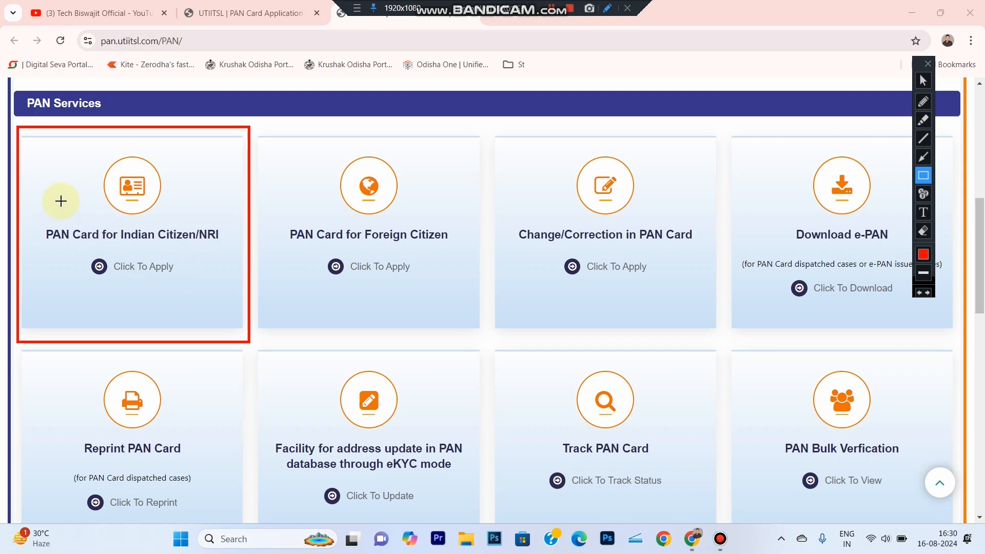
{"action": "mouse_move", "coordinate": [69, 256]}
{"action": "left_mouse_down"}
{"action": "mouse_move", "coordinate": [186, 269]}
{"action": "mouse_move", "coordinate": [196, 280]}
{"action": "left_mouse_up"}
{"action": "left_click", "coordinate": [923, 81]}
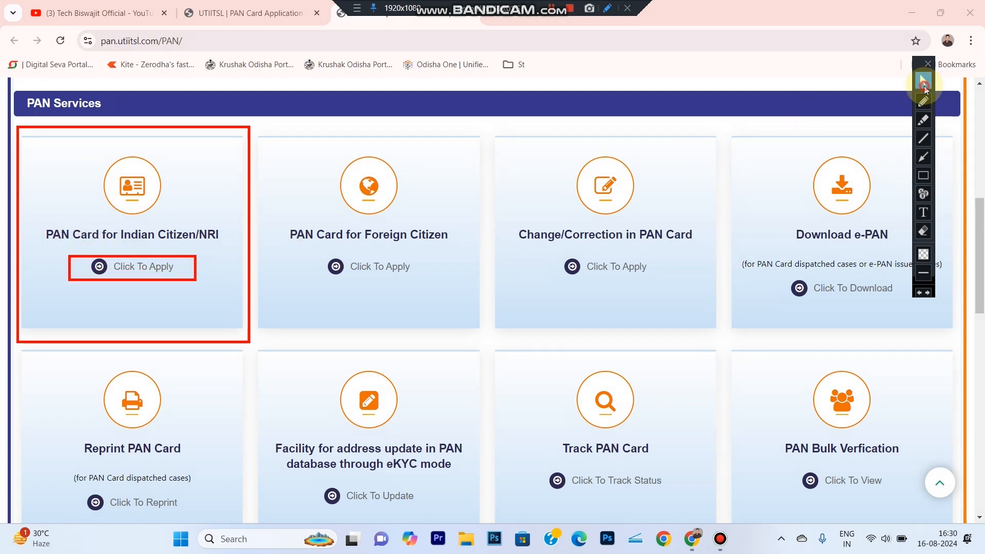
{"action": "left_click", "coordinate": [135, 270]}
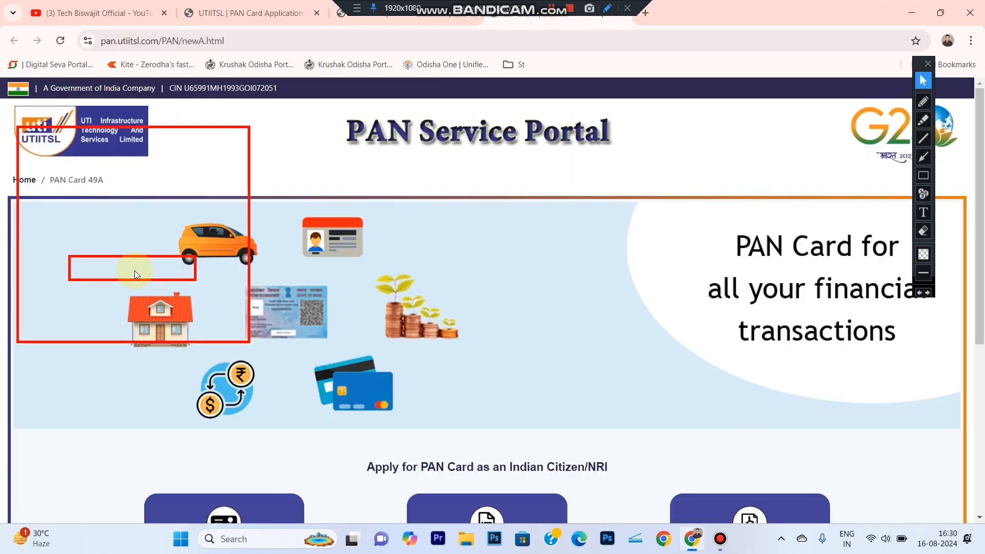
- Start a new PAN card application using Apply for New PAN Card (Form 49A)
{"action": "left_click", "coordinate": [923, 232]}
{"action": "mouse_move", "coordinate": [8, 116]}
{"action": "left_mouse_down"}
{"action": "mouse_move", "coordinate": [405, 339]}
{"action": "mouse_move", "coordinate": [511, 349]}
{"action": "left_mouse_up"}
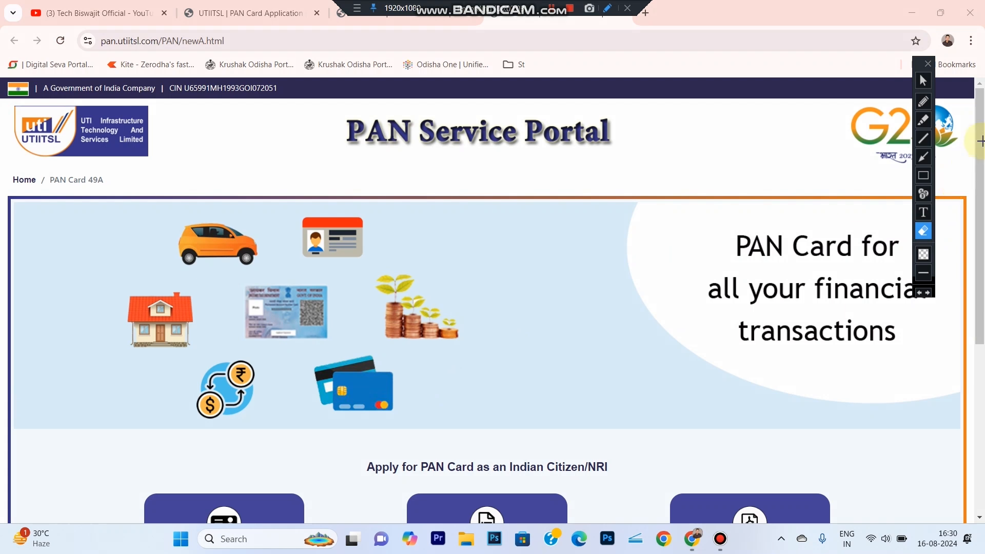
{"action": "left_click", "coordinate": [923, 80]}
{"action": "scroll", "coordinate": [981, 190], "scroll_direction": "down", "scroll_amount": 3}
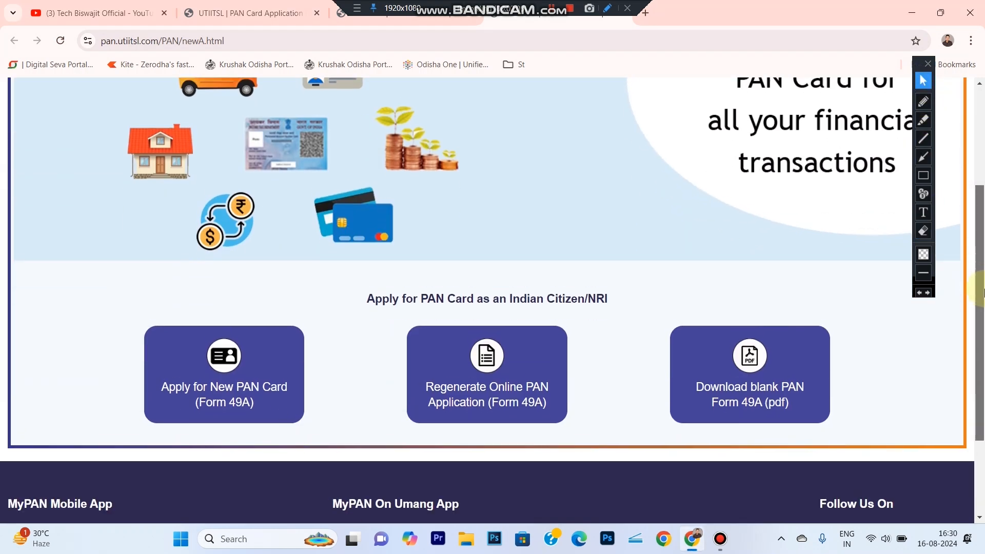
{"action": "left_click", "coordinate": [923, 175]}
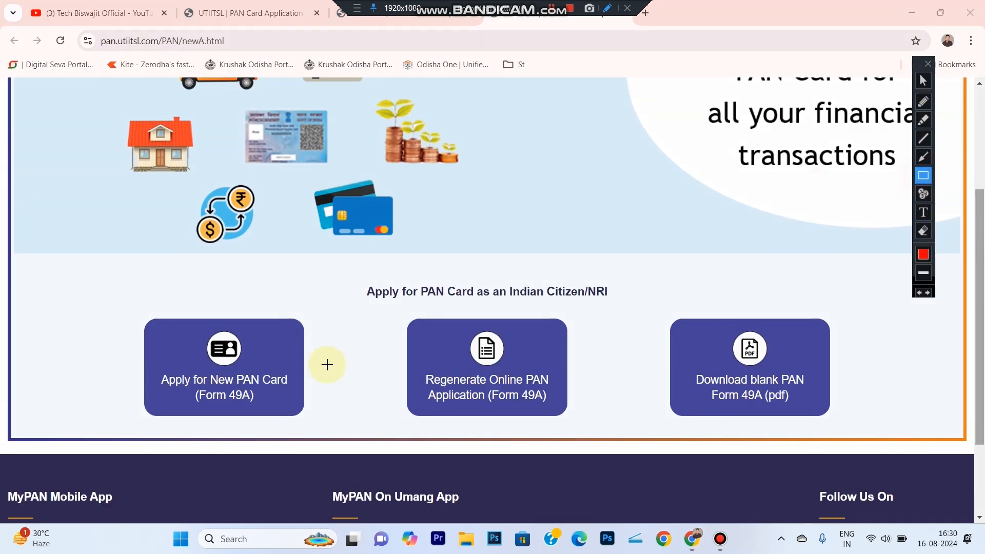
{"action": "mouse_move", "coordinate": [123, 308]}
{"action": "left_mouse_down"}
{"action": "mouse_move", "coordinate": [247, 388]}
{"action": "mouse_move", "coordinate": [291, 432]}
{"action": "mouse_move", "coordinate": [325, 425]}
{"action": "left_mouse_up"}
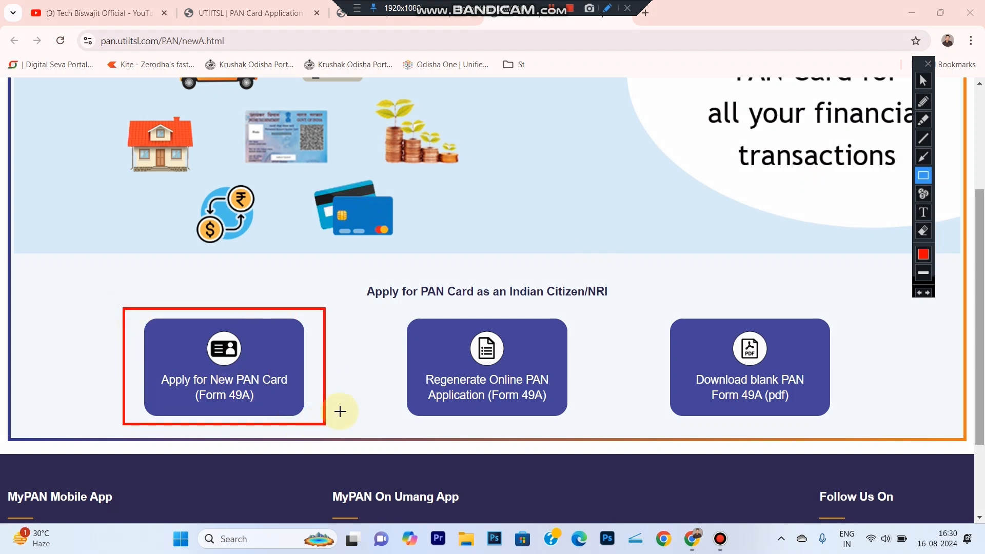
{"action": "left_click", "coordinate": [922, 80]}
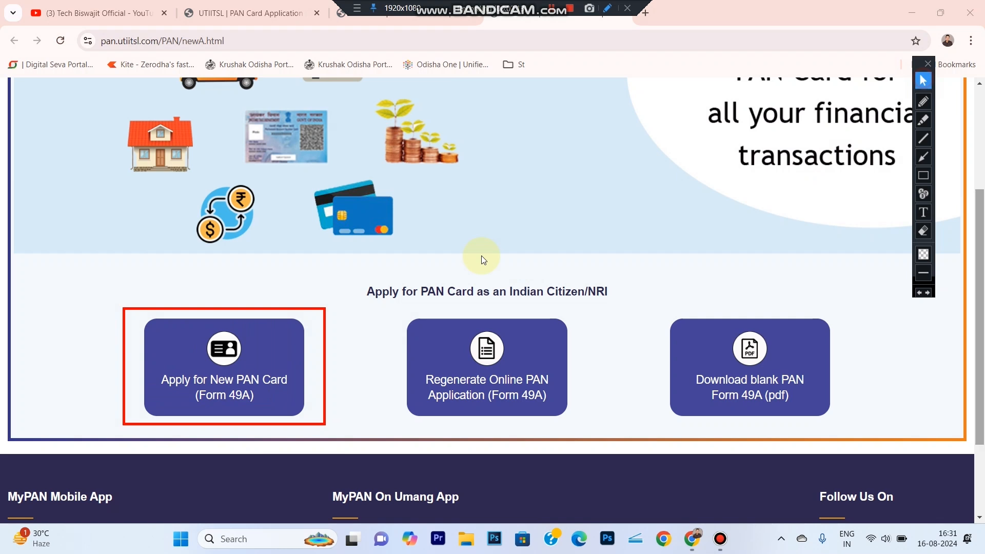
{"action": "left_click", "coordinate": [286, 374]}
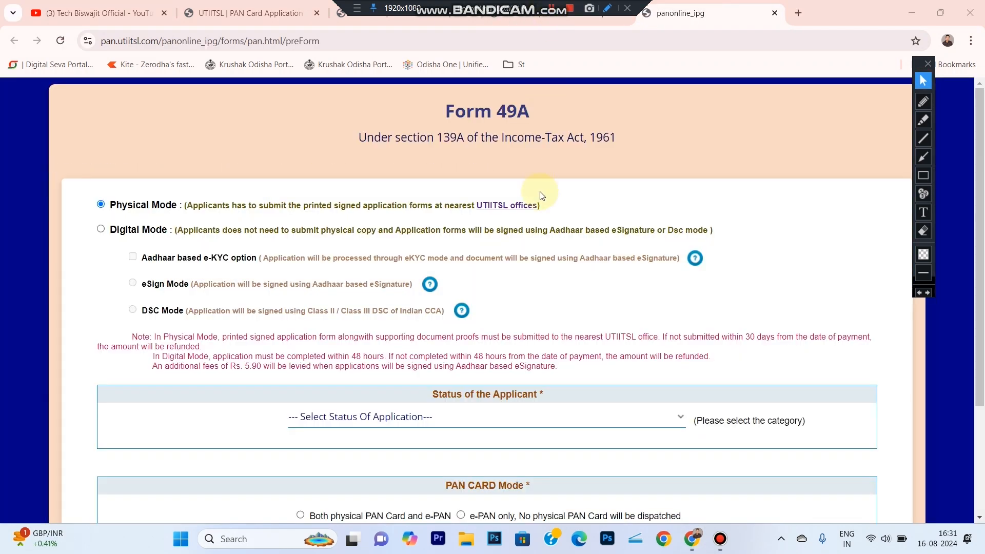
{"action": "left_click", "coordinate": [922, 175]}
{"action": "left_click_drag", "start_coordinate": [80, 183], "coordinate": [538, 216]}
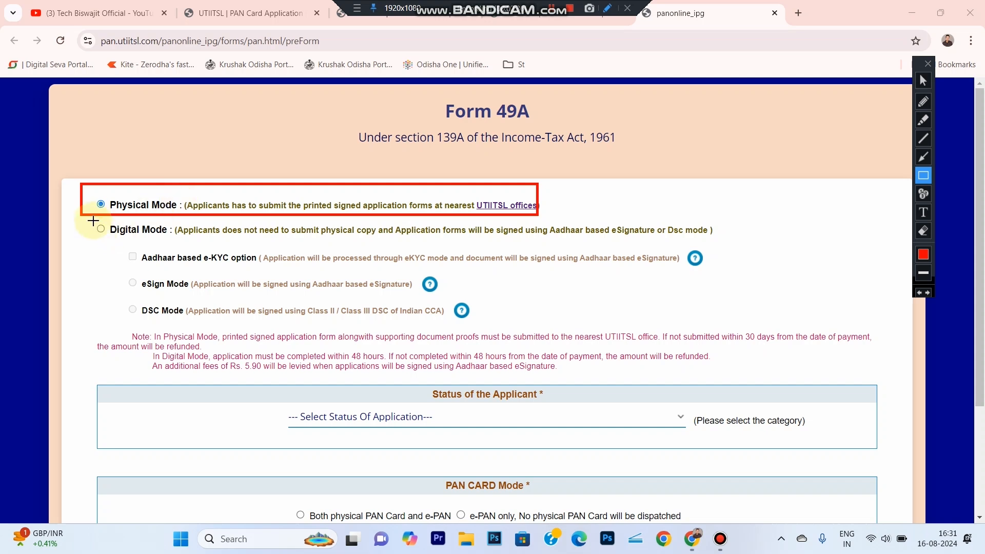
{"action": "left_click_drag", "start_coordinate": [84, 216], "coordinate": [750, 243]}
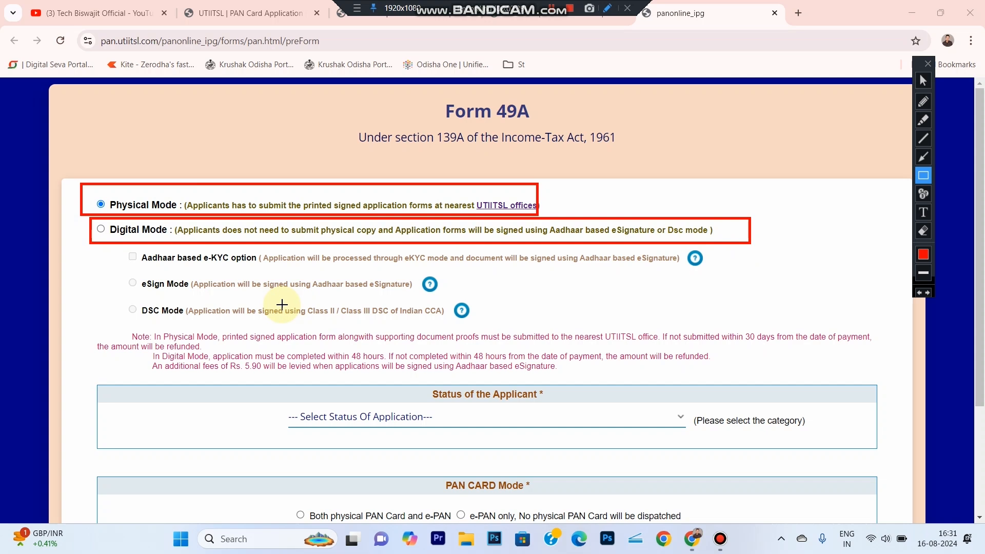
{"action": "left_click", "coordinate": [927, 236]}
{"action": "mouse_move", "coordinate": [27, 155]}
{"action": "left_mouse_down"}
{"action": "mouse_move", "coordinate": [776, 297]}
{"action": "mouse_move", "coordinate": [919, 277]}
{"action": "left_mouse_up"}
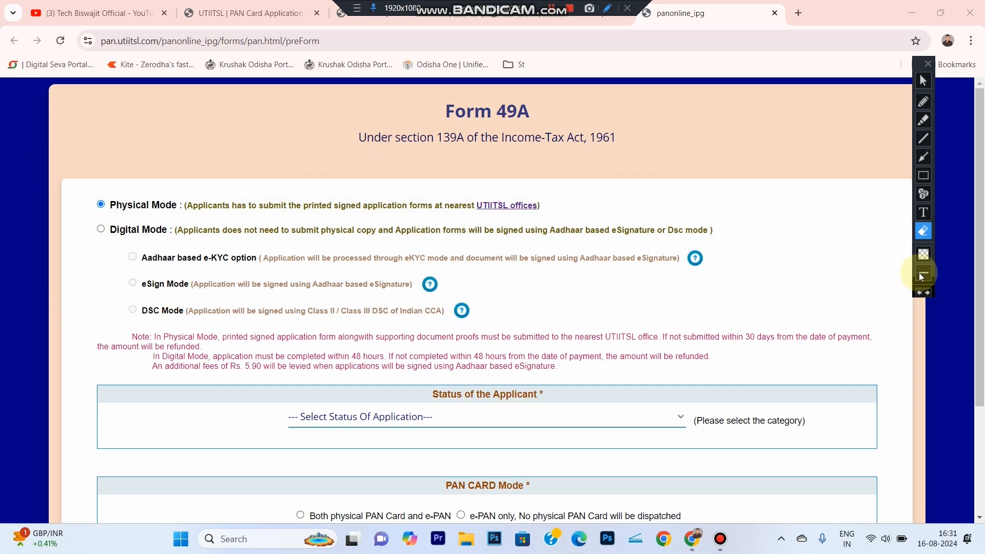
{"action": "left_click", "coordinate": [924, 81]}
- Select Digital Mode with the Aadhaar based e-KYC option
{"action": "left_click", "coordinate": [101, 230]}
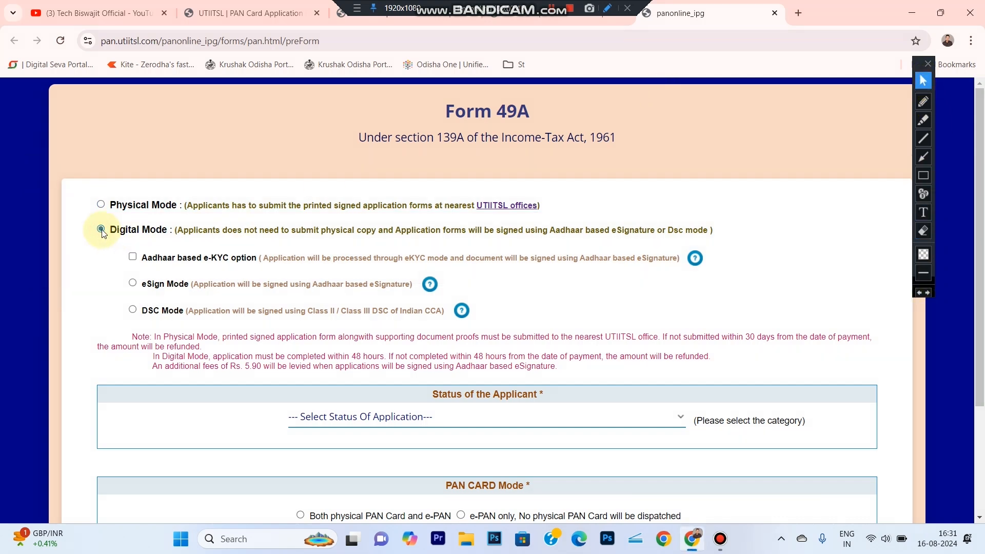
{"action": "left_click", "coordinate": [133, 257]}
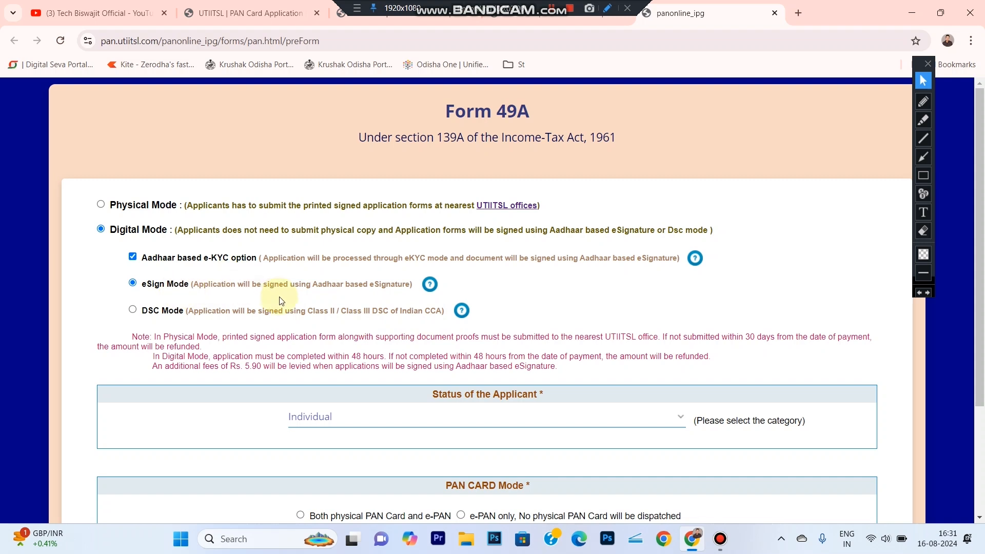
- Choose Both physical PAN Card and e-PAN as the PAN card mode
{"action": "left_click_drag", "start_coordinate": [981, 226], "coordinate": [983, 286]}
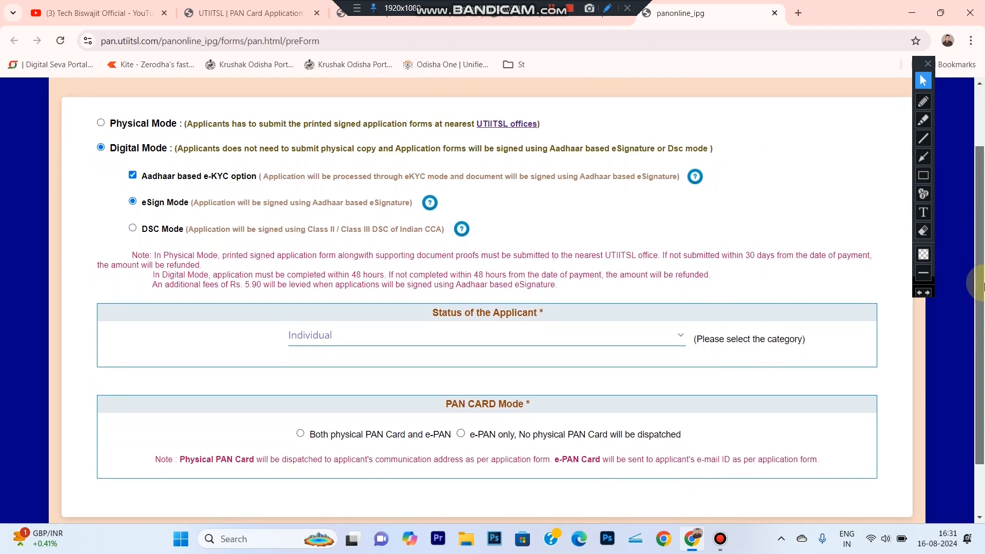
{"action": "left_click", "coordinate": [924, 176]}
{"action": "mouse_move", "coordinate": [76, 396]}
{"action": "left_mouse_down"}
{"action": "mouse_move", "coordinate": [652, 519]}
{"action": "mouse_move", "coordinate": [868, 494]}
{"action": "left_mouse_up"}
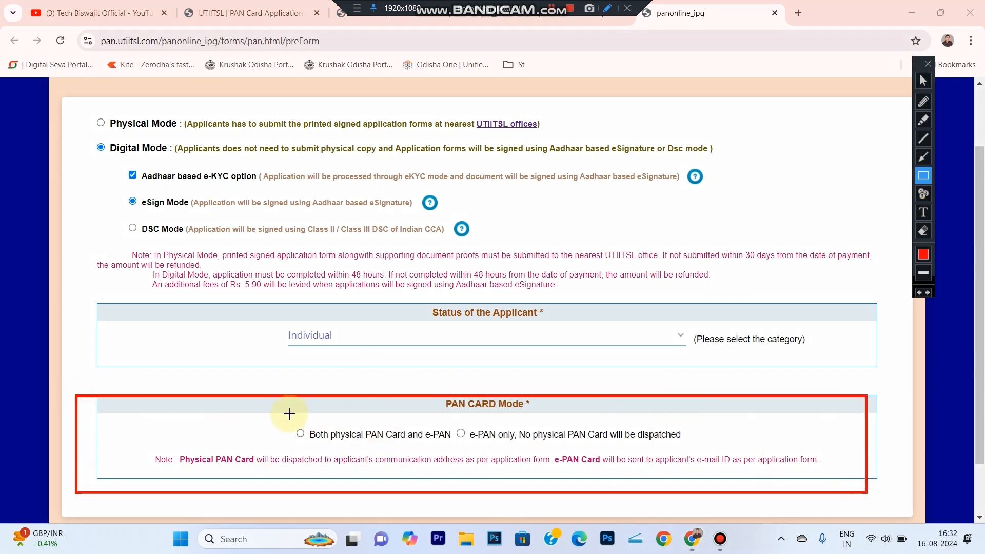
{"action": "left_click_drag", "start_coordinate": [285, 413], "coordinate": [454, 452]}
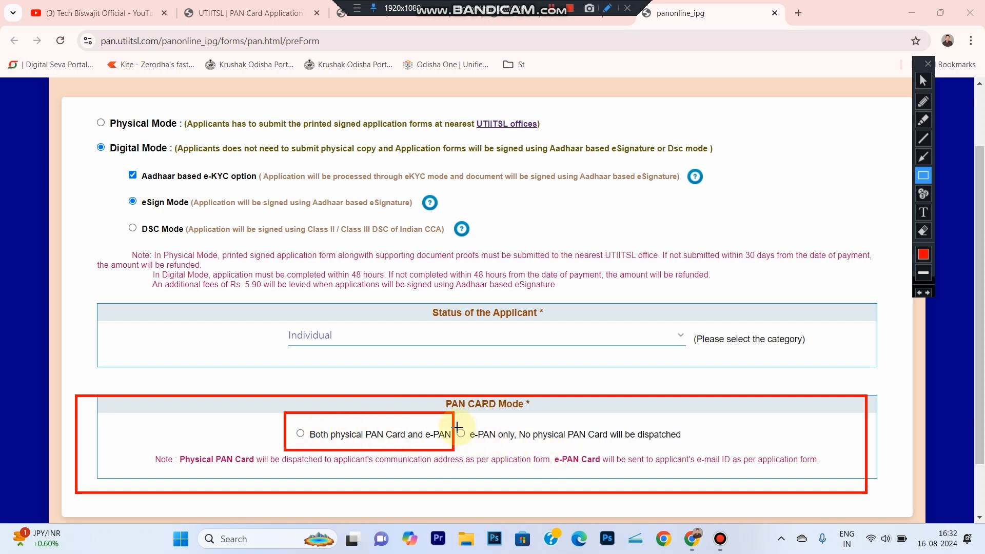
{"action": "left_click_drag", "start_coordinate": [455, 414], "coordinate": [779, 447]}
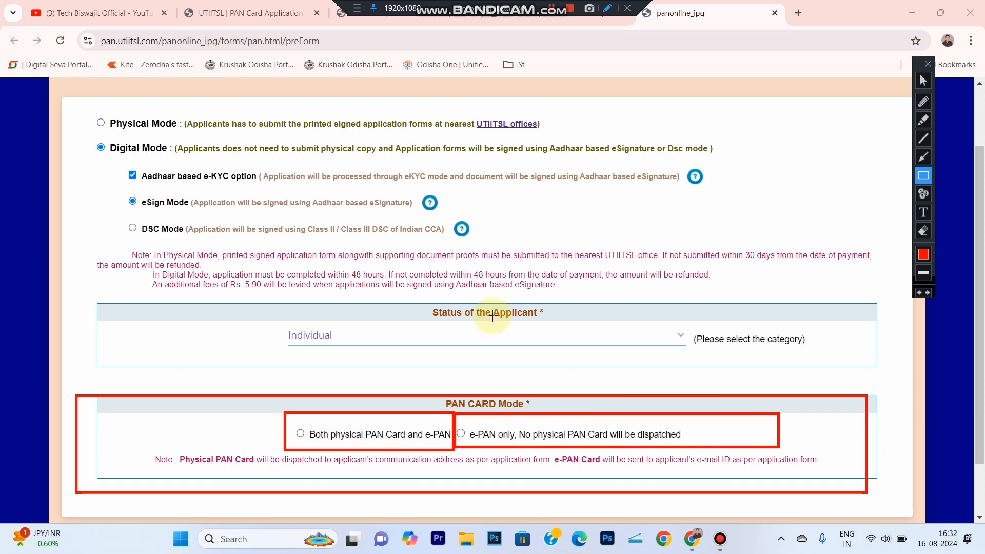
{"action": "left_click", "coordinate": [923, 80]}
{"action": "left_click", "coordinate": [300, 436]}
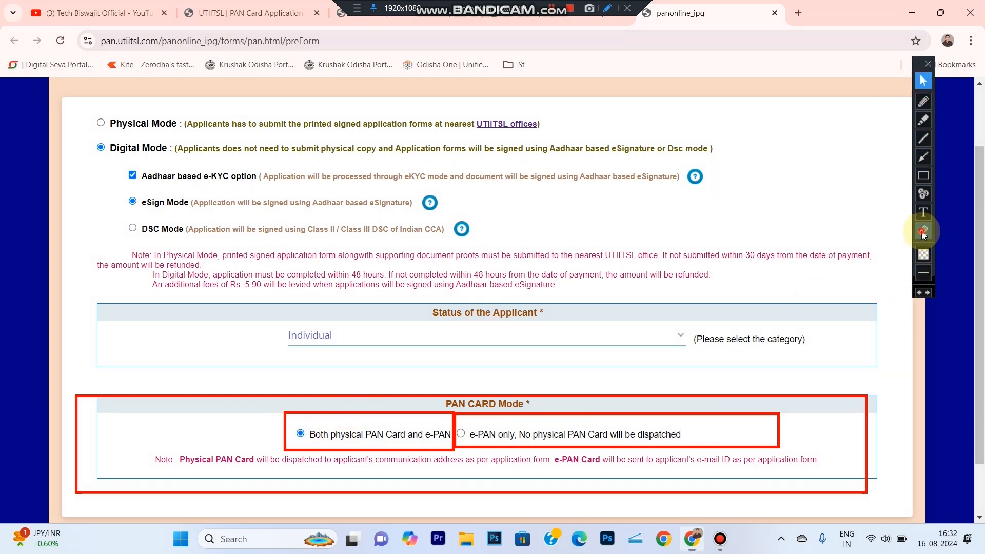
- Submit the preliminary Form 49A choices to open the personal details form
{"action": "left_click", "coordinate": [922, 232]}
{"action": "mouse_move", "coordinate": [233, 380]}
{"action": "left_mouse_down"}
{"action": "mouse_move", "coordinate": [894, 483]}
{"action": "mouse_move", "coordinate": [895, 499]}
{"action": "left_mouse_up"}
{"action": "left_click", "coordinate": [930, 82]}
{"action": "scroll", "coordinate": [878, 434], "scroll_direction": "down", "scroll_amount": 2}
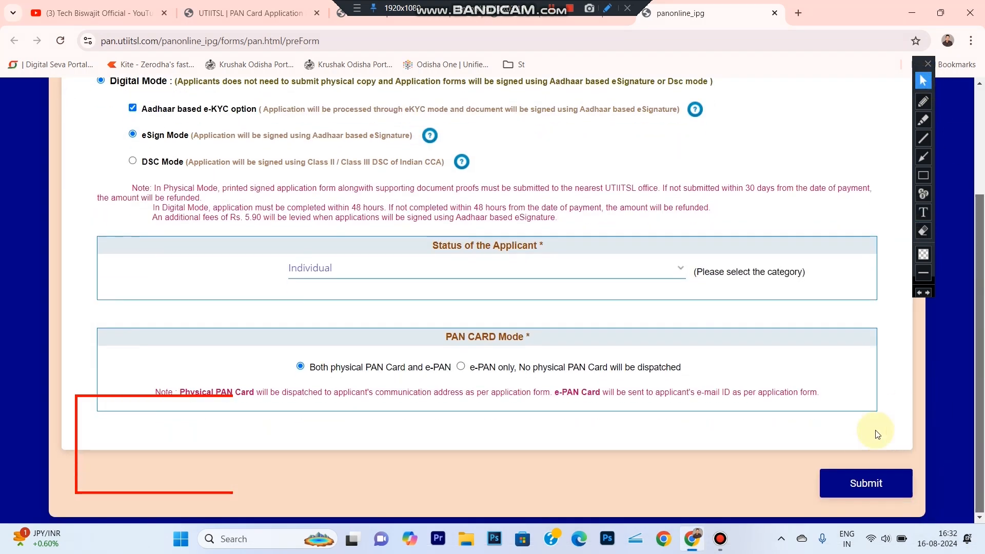
{"action": "left_click", "coordinate": [869, 495]}
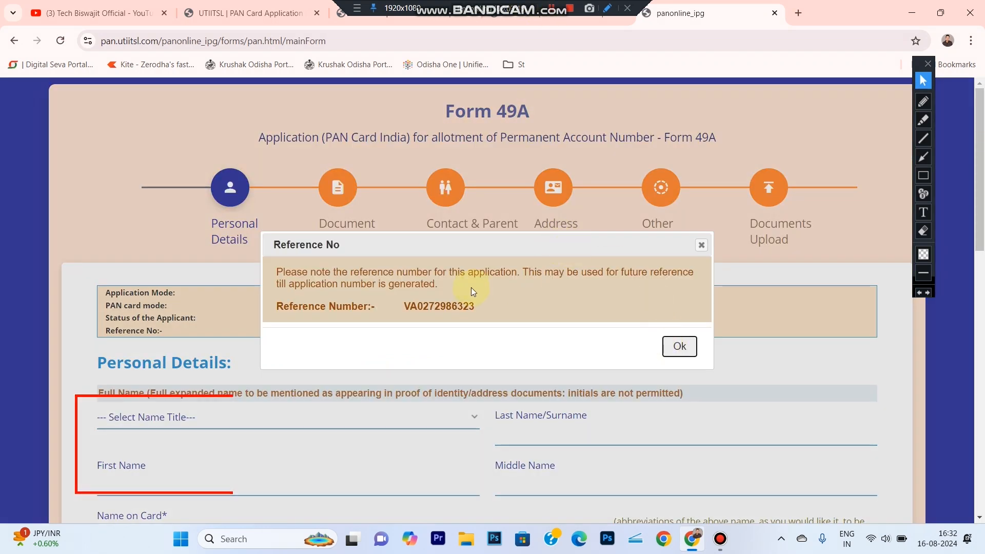
- Close the reference number notice and select SMT as the applicant's name title
{"action": "left_click", "coordinate": [677, 351]}
{"action": "scroll", "coordinate": [682, 349], "scroll_direction": "down", "scroll_amount": 2}
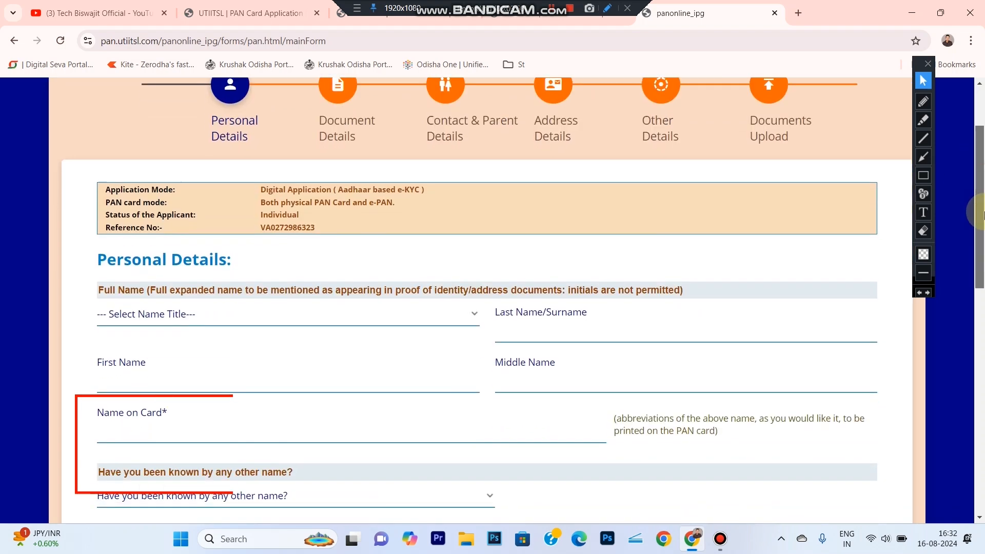
{"action": "left_click", "coordinate": [923, 231]}
{"action": "left_click", "coordinate": [221, 492]}
{"action": "left_click", "coordinate": [923, 81]}
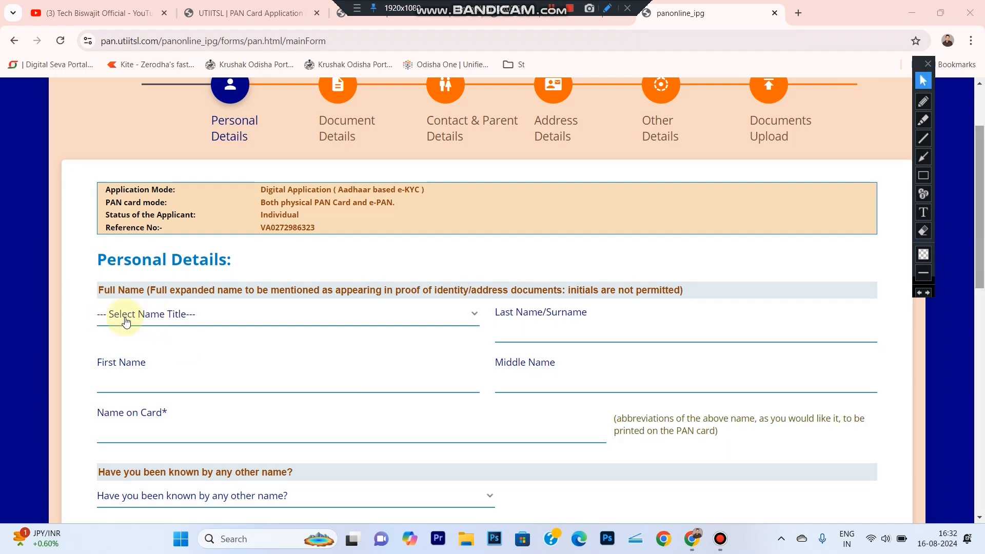
{"action": "left_click", "coordinate": [160, 320]}
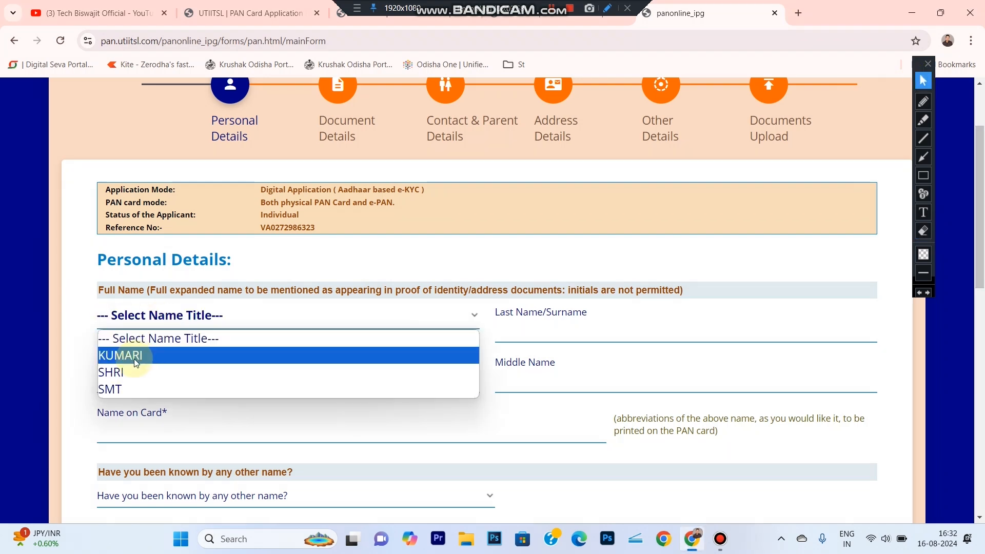
{"action": "left_click", "coordinate": [122, 394]}
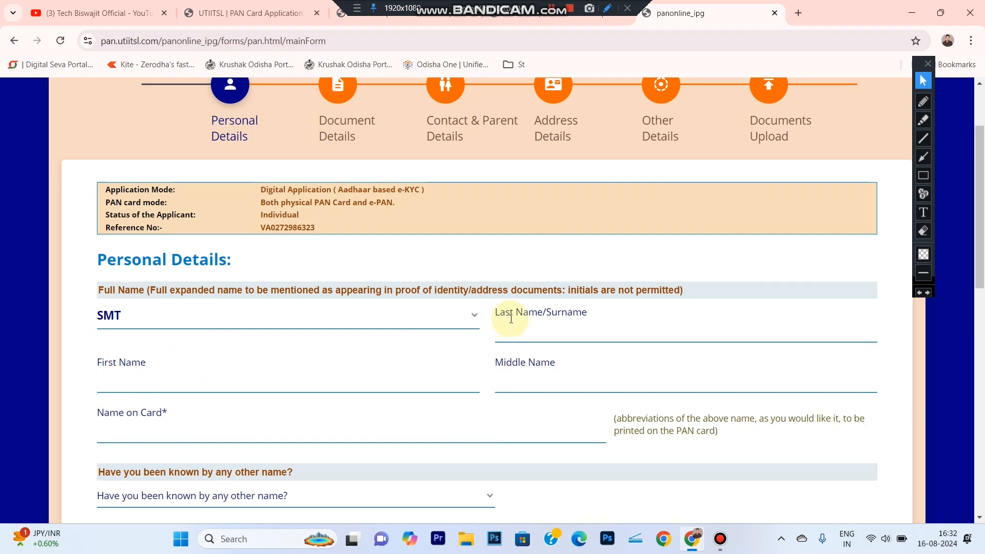
- Fill in the applicant's surname, first name and name on card
{"action": "left_click", "coordinate": [541, 327]}
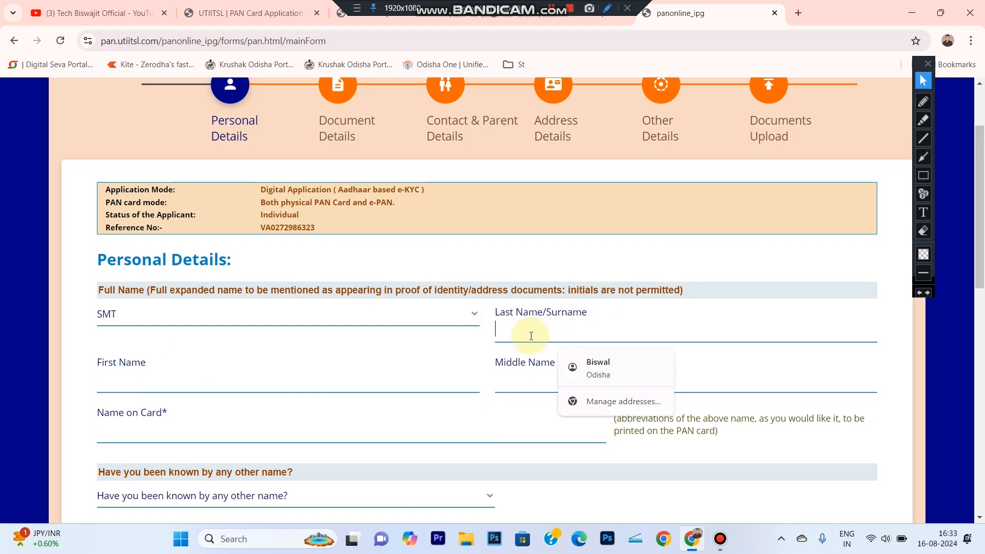
{"action": "type", "text": "SWAIN"}
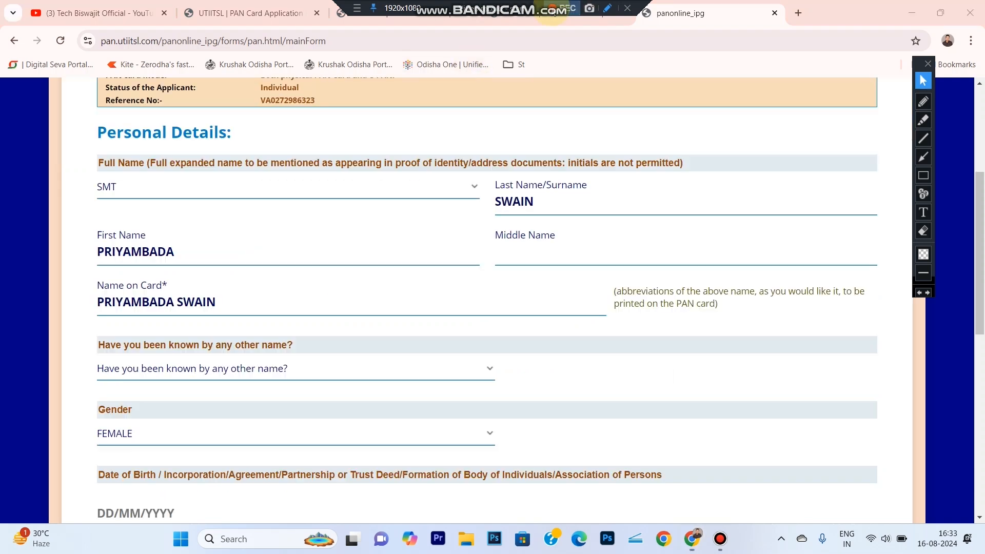
{"action": "left_click", "coordinate": [923, 175]}
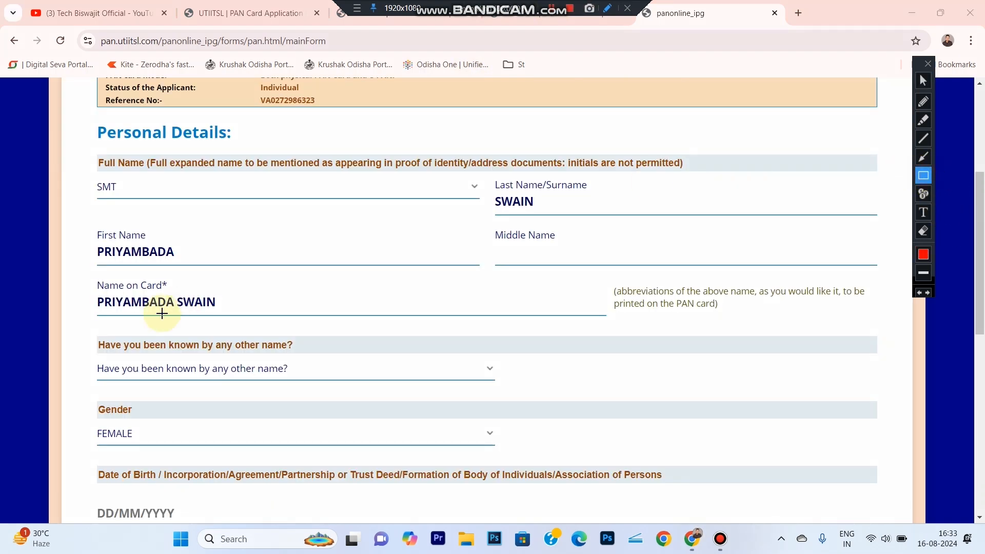
{"action": "mouse_move", "coordinate": [78, 326]}
{"action": "left_mouse_down"}
{"action": "mouse_move", "coordinate": [216, 363]}
{"action": "mouse_move", "coordinate": [385, 387]}
{"action": "mouse_move", "coordinate": [508, 388]}
{"action": "left_mouse_up"}
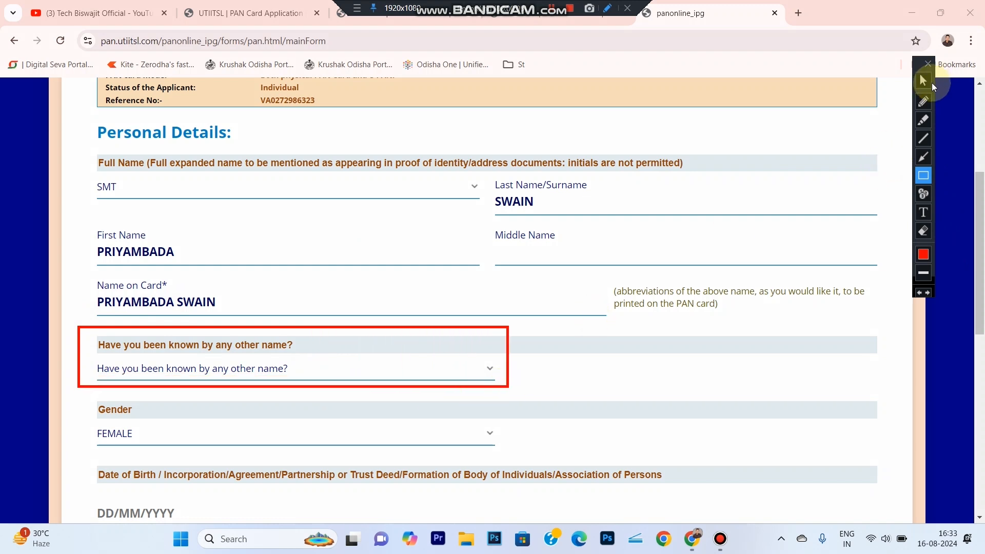
- Answer NO to whether the applicant has been known by any other name
{"action": "left_click", "coordinate": [923, 81]}
{"action": "left_click", "coordinate": [204, 370]}
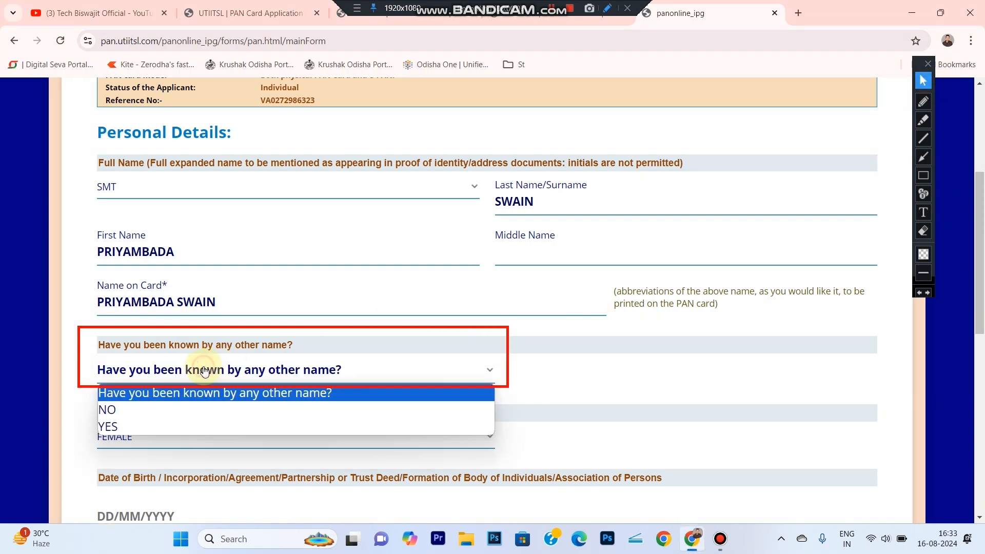
{"action": "left_click", "coordinate": [149, 409]}
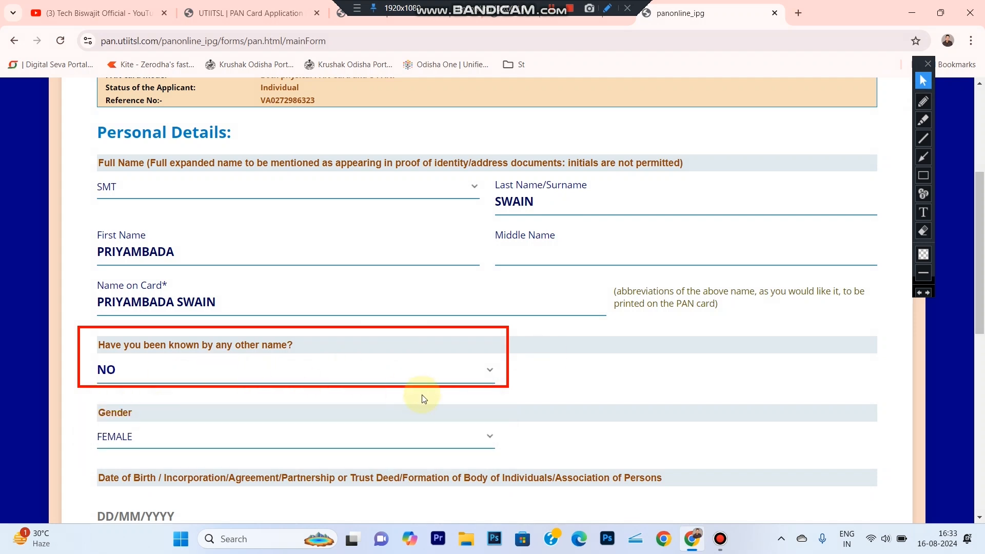
{"action": "scroll", "coordinate": [423, 398], "scroll_direction": "down", "scroll_amount": 2}
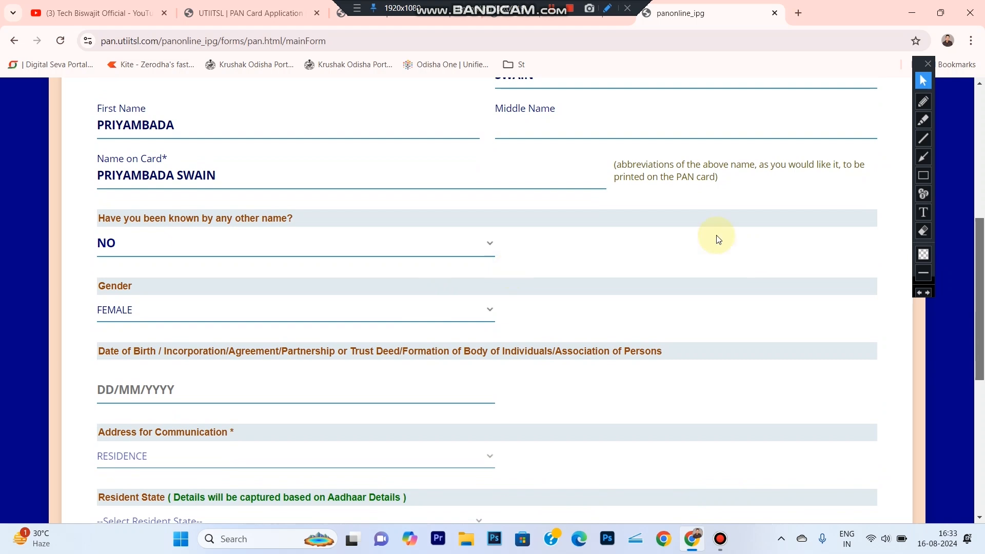
- Try to type the applicant's date of birth directly into the date field
{"action": "left_click", "coordinate": [922, 176]}
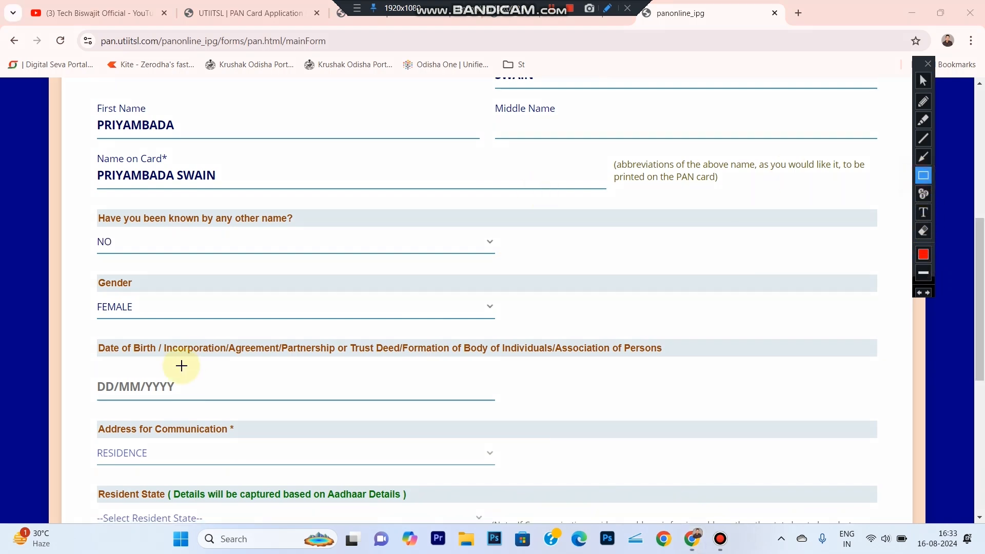
{"action": "mouse_move", "coordinate": [79, 271]}
{"action": "left_mouse_down"}
{"action": "mouse_move", "coordinate": [374, 332]}
{"action": "mouse_move", "coordinate": [531, 332]}
{"action": "left_mouse_up"}
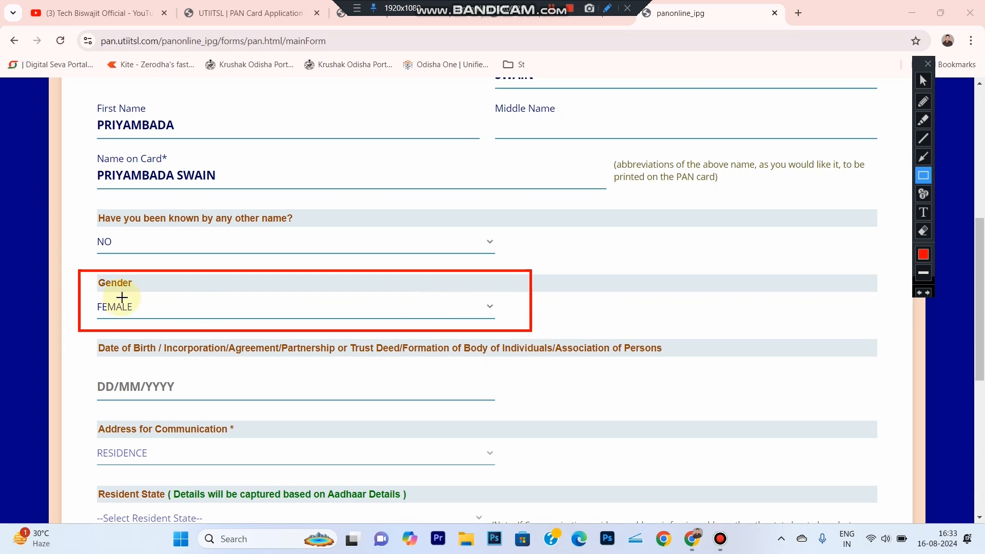
{"action": "mouse_move", "coordinate": [73, 336]}
{"action": "left_mouse_down"}
{"action": "mouse_move", "coordinate": [724, 399]}
{"action": "mouse_move", "coordinate": [721, 410]}
{"action": "left_mouse_up"}
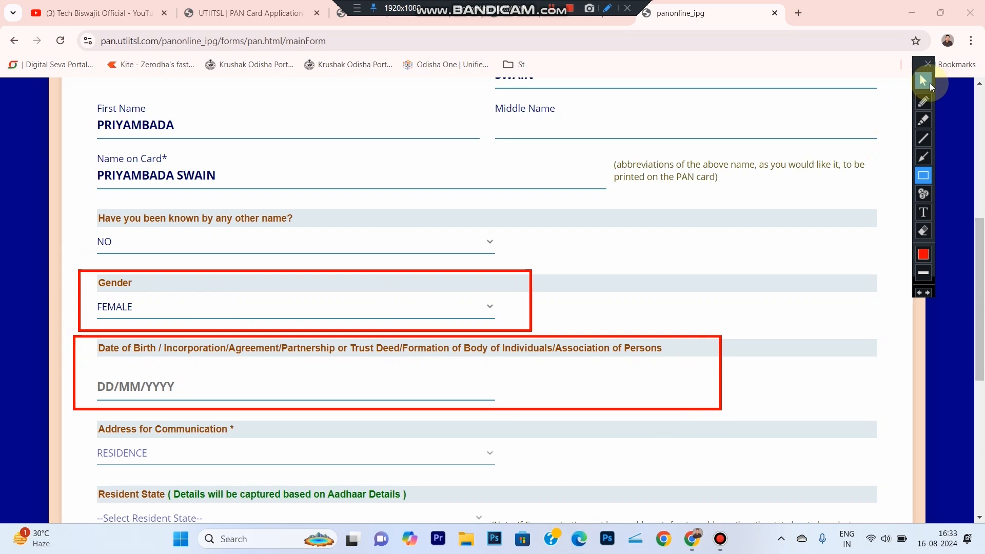
{"action": "left_click", "coordinate": [924, 81]}
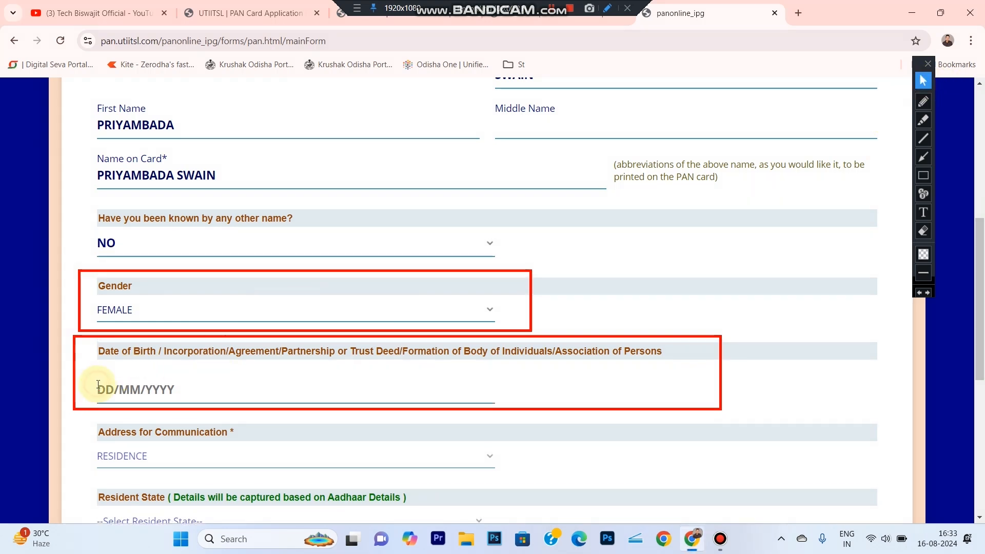
{"action": "left_click", "coordinate": [98, 385]}
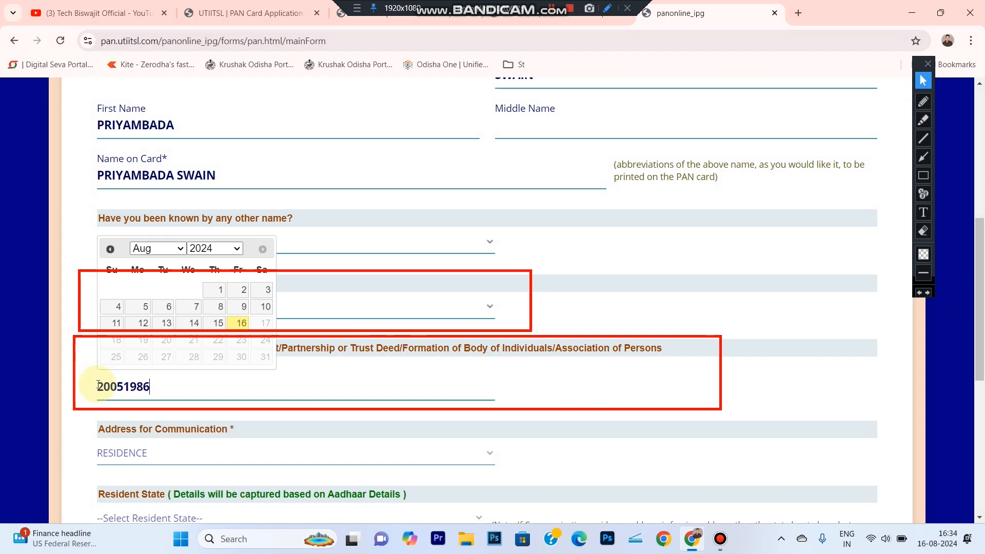
{"action": "left_click", "coordinate": [52, 367]}
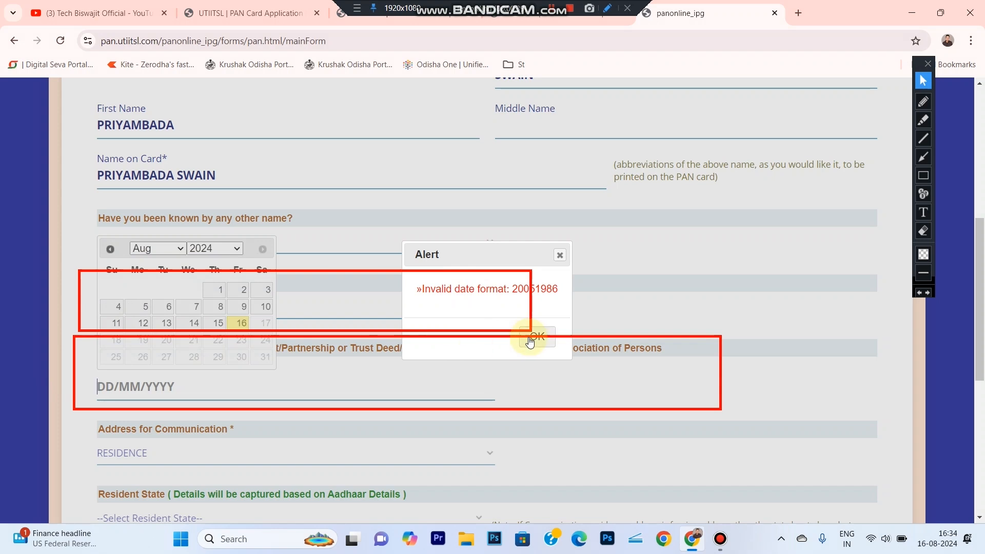
{"action": "left_click", "coordinate": [534, 337]}
- Enter the applicant's date of birth using the calendar's year and month selectors
{"action": "left_click", "coordinate": [141, 392]}
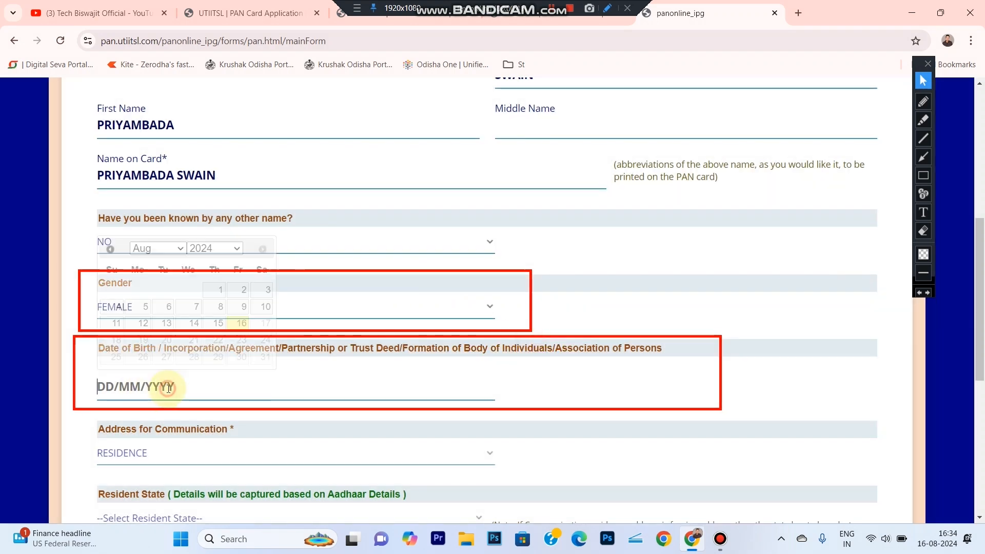
{"action": "left_click", "coordinate": [209, 248]}
{"action": "type", "text": "1986"}
{"action": "key", "text": "Return"}
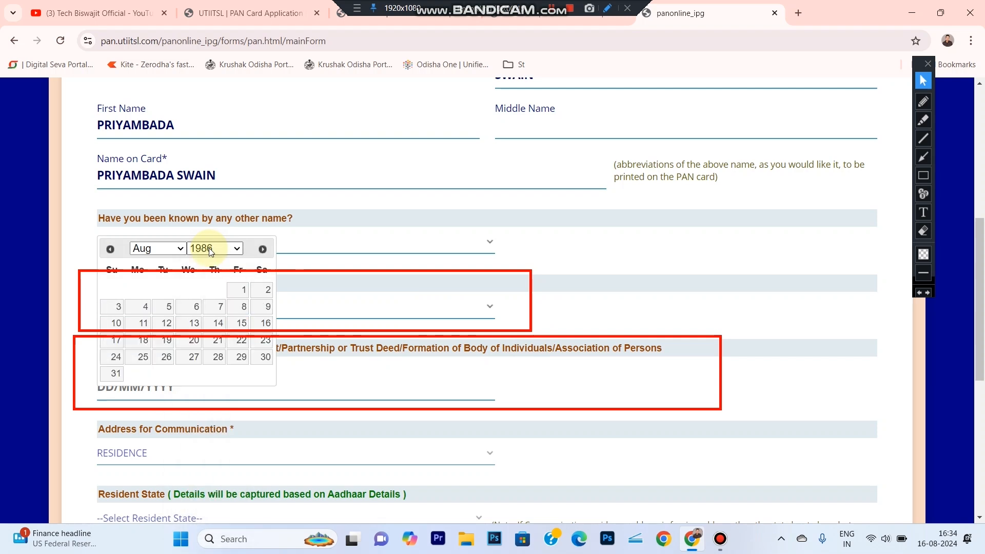
{"action": "left_click", "coordinate": [164, 249]}
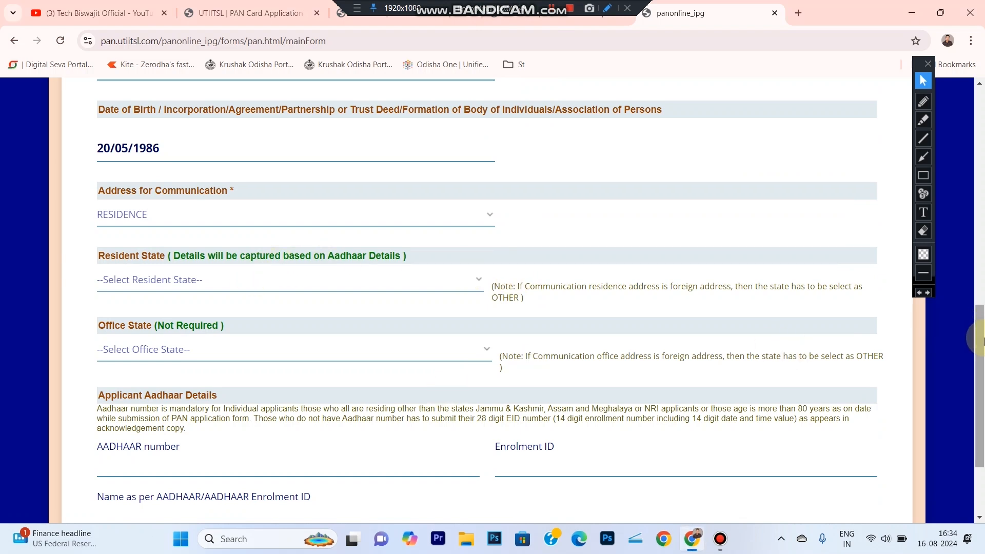
- Enter and confirm the applicant's Aadhaar number
{"action": "scroll", "coordinate": [972, 328], "scroll_direction": "down", "scroll_amount": 1}
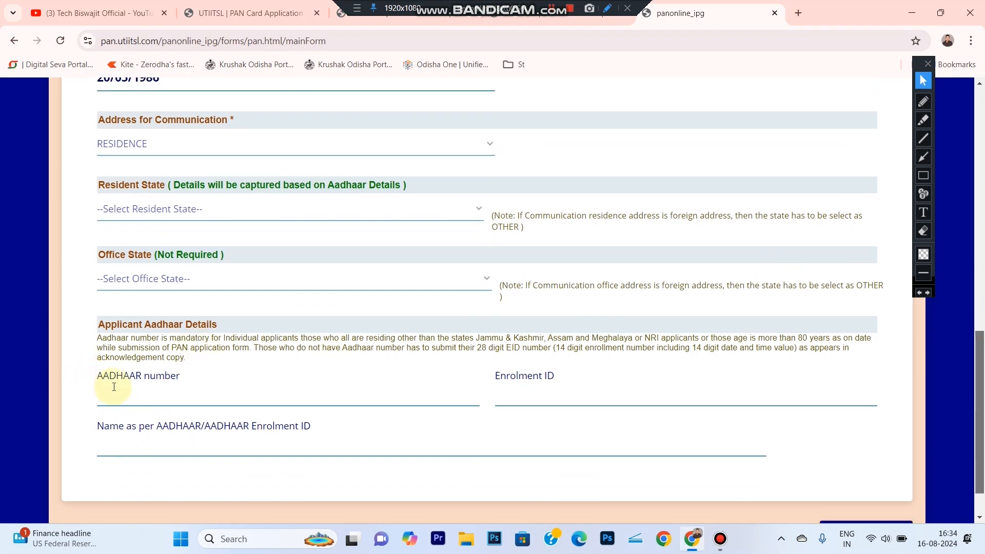
{"action": "left_click_drag", "start_coordinate": [95, 325], "coordinate": [219, 325]}
{"action": "left_click", "coordinate": [145, 394]}
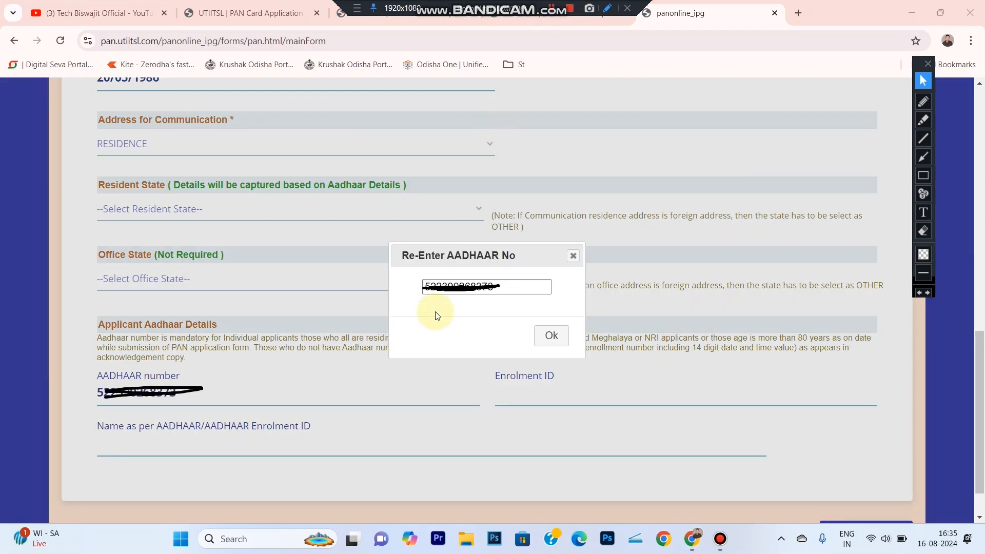
{"action": "left_click", "coordinate": [548, 339]}
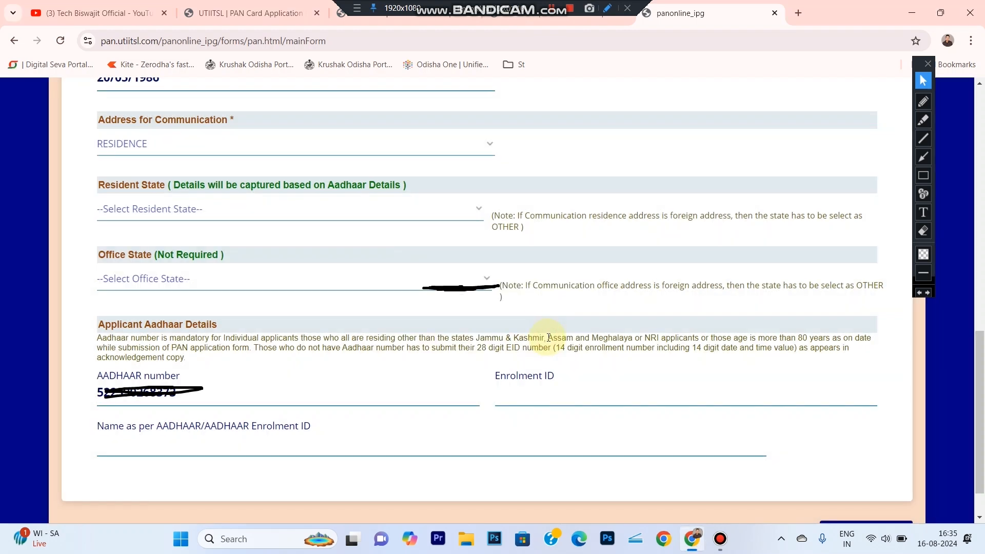
- Fill in the applicant's name as per Aadhaar
{"action": "left_click", "coordinate": [924, 176]}
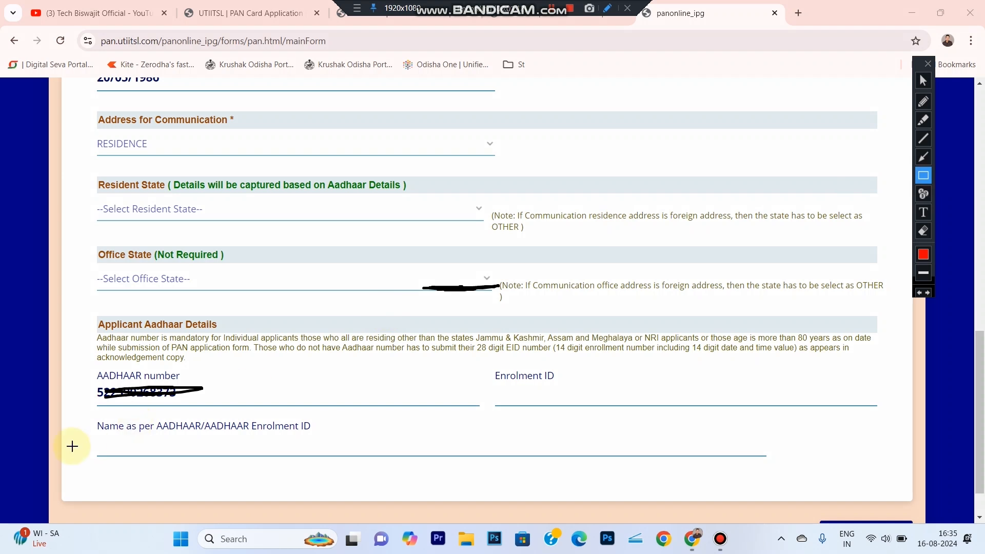
{"action": "mouse_move", "coordinate": [75, 401]}
{"action": "left_mouse_down"}
{"action": "mouse_move", "coordinate": [284, 454]}
{"action": "mouse_move", "coordinate": [536, 470]}
{"action": "left_mouse_up"}
{"action": "left_click", "coordinate": [924, 81]}
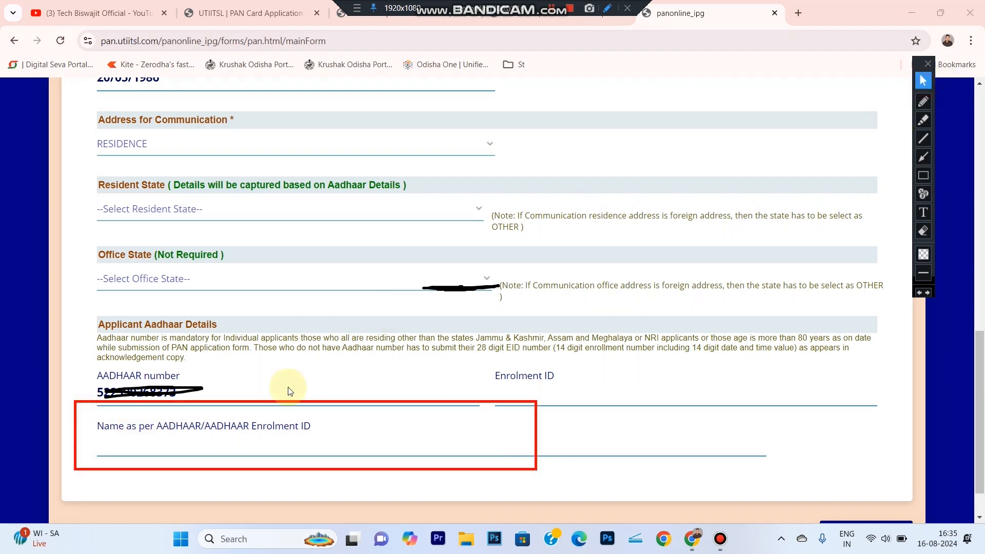
{"action": "left_click", "coordinate": [166, 452]}
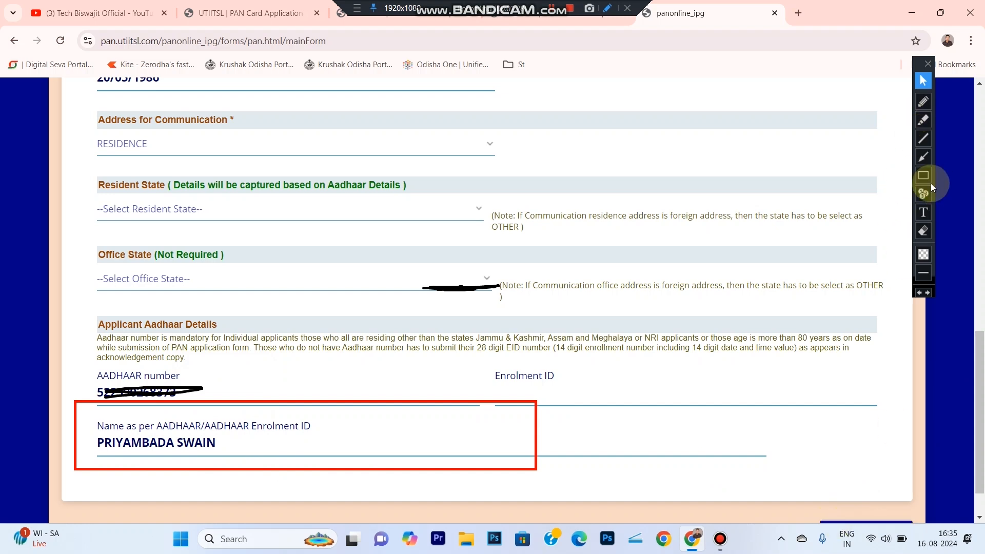
- Move past the Personal Details and Document Details pages to the Contact Details page
{"action": "scroll", "coordinate": [839, 448], "scroll_direction": "down", "scroll_amount": 1}
{"action": "left_click", "coordinate": [856, 485]}
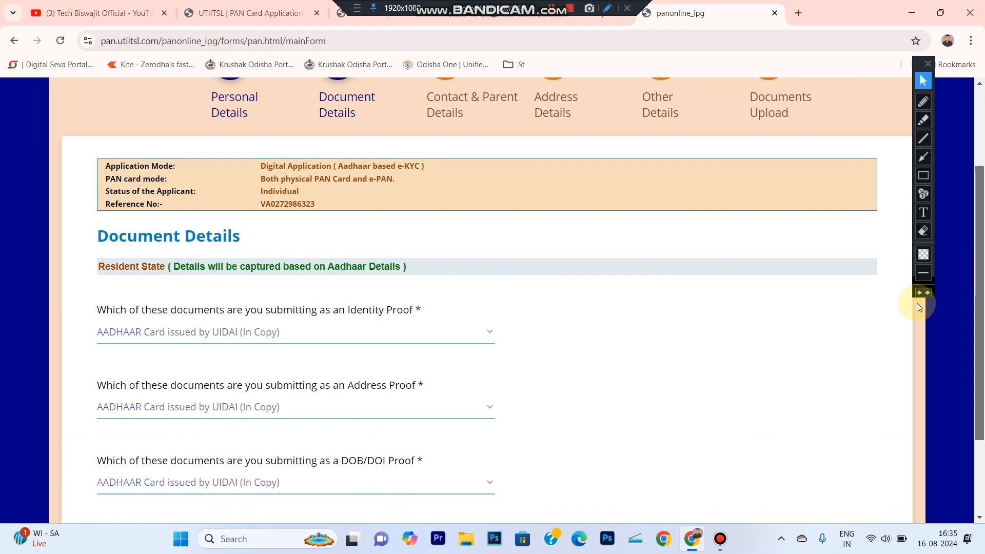
{"action": "scroll", "coordinate": [983, 325], "scroll_direction": "down", "scroll_amount": 1}
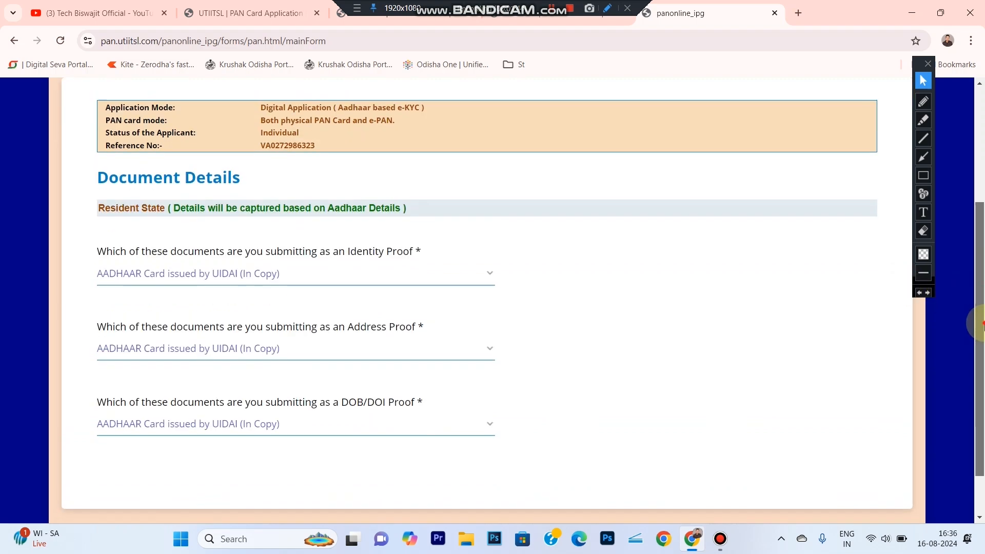
{"action": "scroll", "coordinate": [983, 324], "scroll_direction": "down", "scroll_amount": 1}
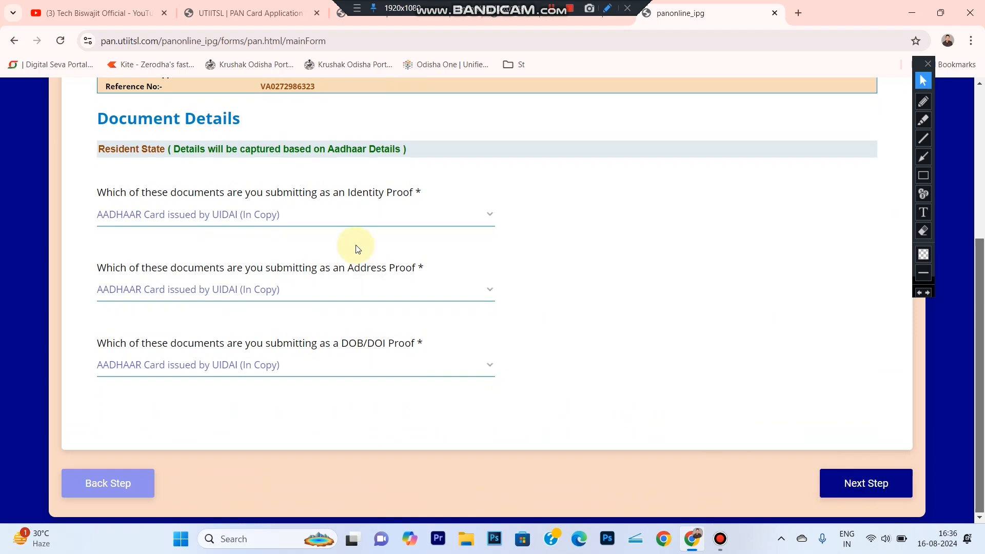
{"action": "left_click", "coordinate": [854, 492]}
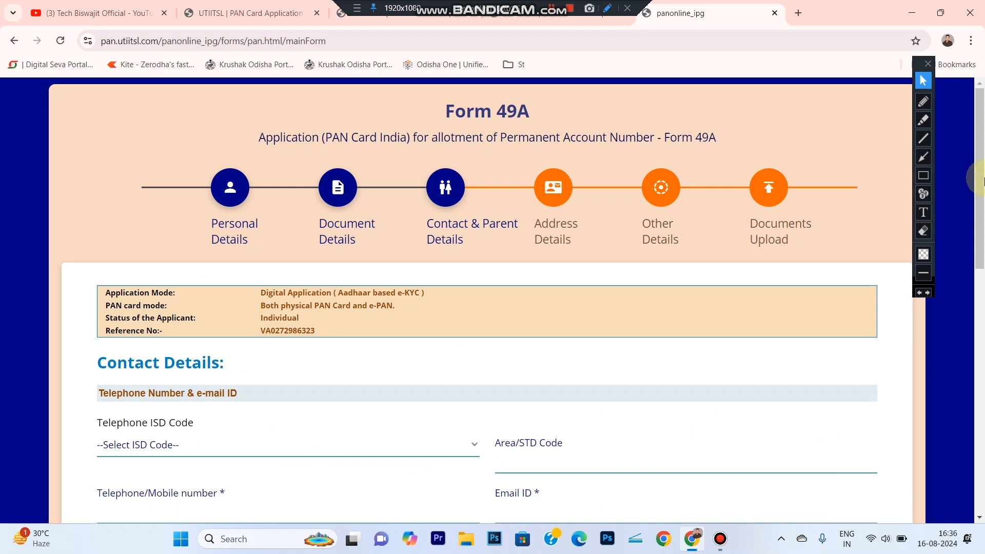
- Set the telephone ISD code to INDIA and fill in the applicant's mobile number and e-mail ID
{"action": "scroll", "coordinate": [983, 180], "scroll_direction": "down", "scroll_amount": 4}
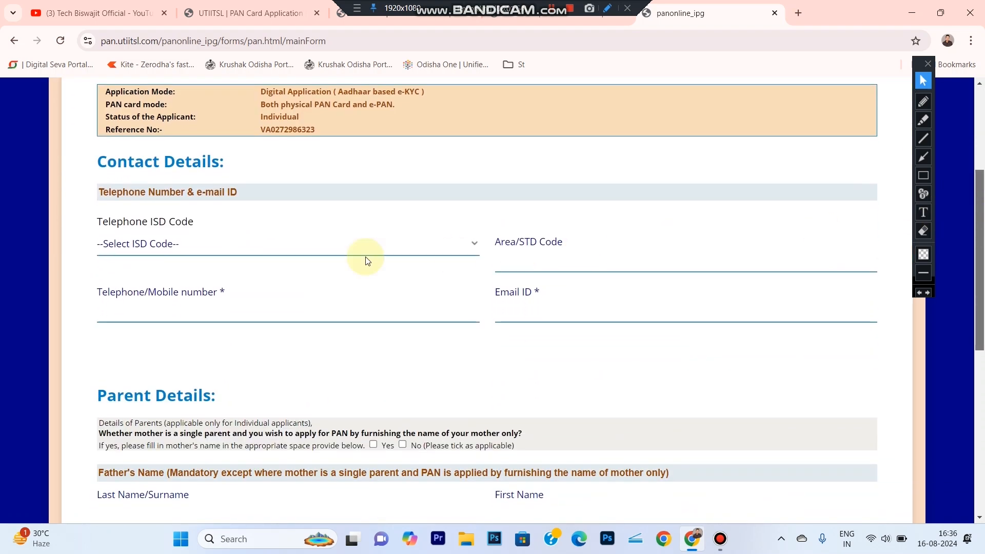
{"action": "left_click", "coordinate": [197, 250]}
{"action": "type", "text": "in"}
{"action": "key", "text": "Return"}
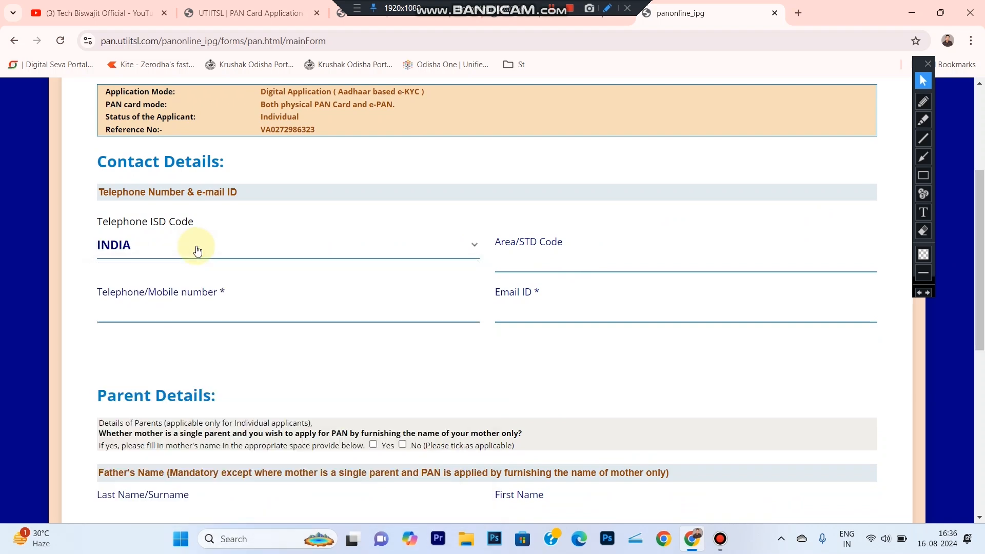
{"action": "left_click", "coordinate": [240, 299]}
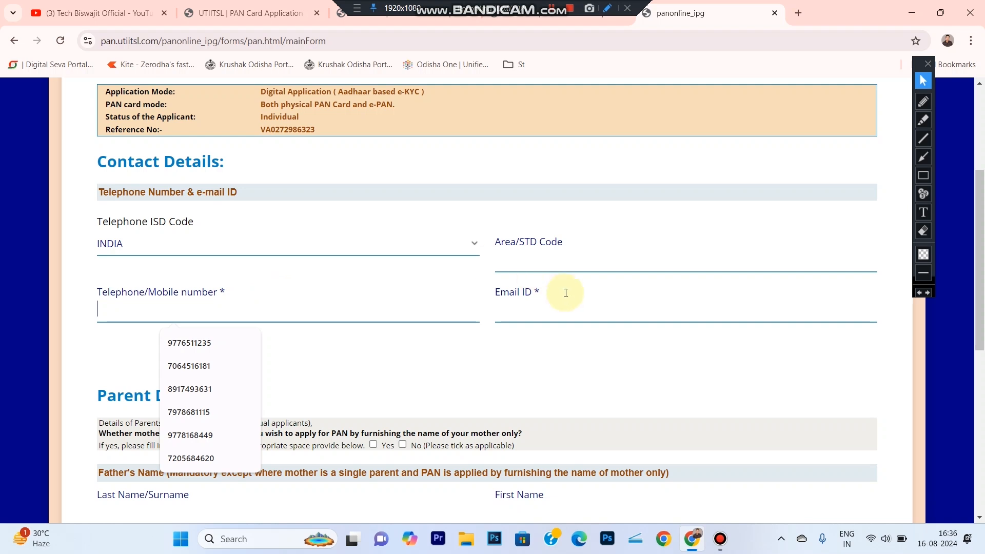
{"action": "left_click", "coordinate": [550, 312]}
{"action": "left_click", "coordinate": [452, 367]}
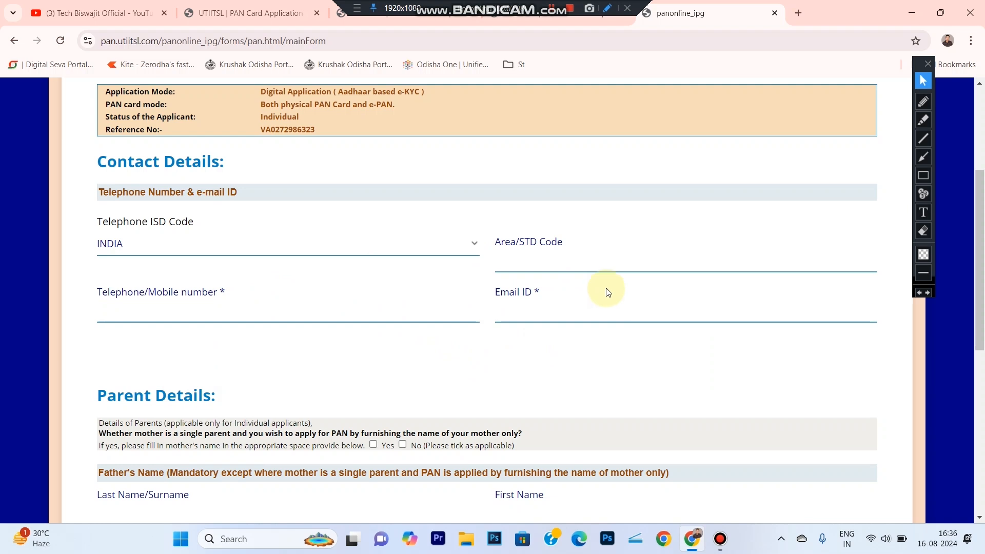
{"action": "scroll", "coordinate": [589, 367], "scroll_direction": "down", "scroll_amount": 3}
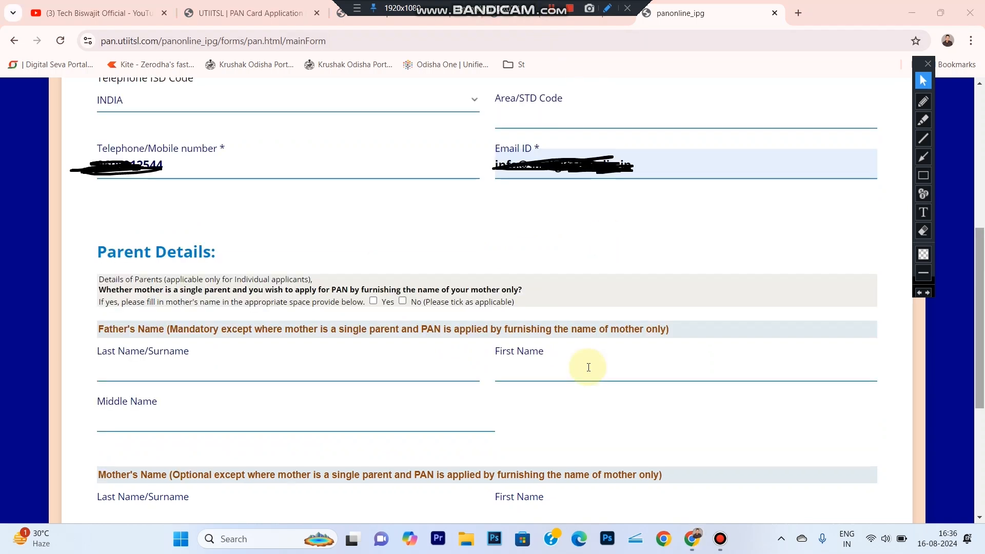
- Answer No to the single-parent mother question and fill in the father's surname, first name and middle name
{"action": "left_click", "coordinate": [923, 177]}
{"action": "mouse_move", "coordinate": [45, 223]}
{"action": "left_mouse_down"}
{"action": "mouse_move", "coordinate": [494, 431]}
{"action": "mouse_move", "coordinate": [908, 454]}
{"action": "left_mouse_up"}
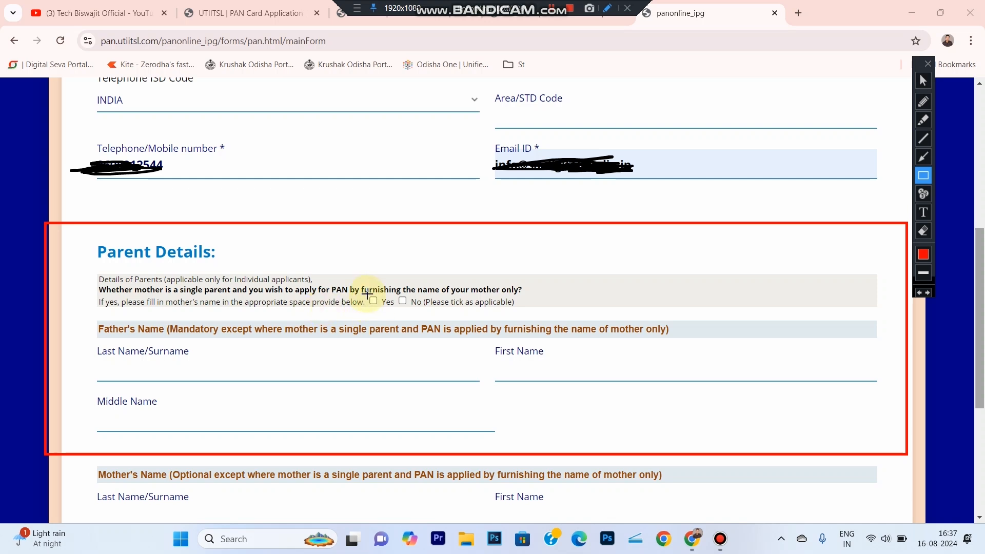
{"action": "left_click_drag", "start_coordinate": [392, 293], "coordinate": [413, 308]}
{"action": "left_click", "coordinate": [924, 81]}
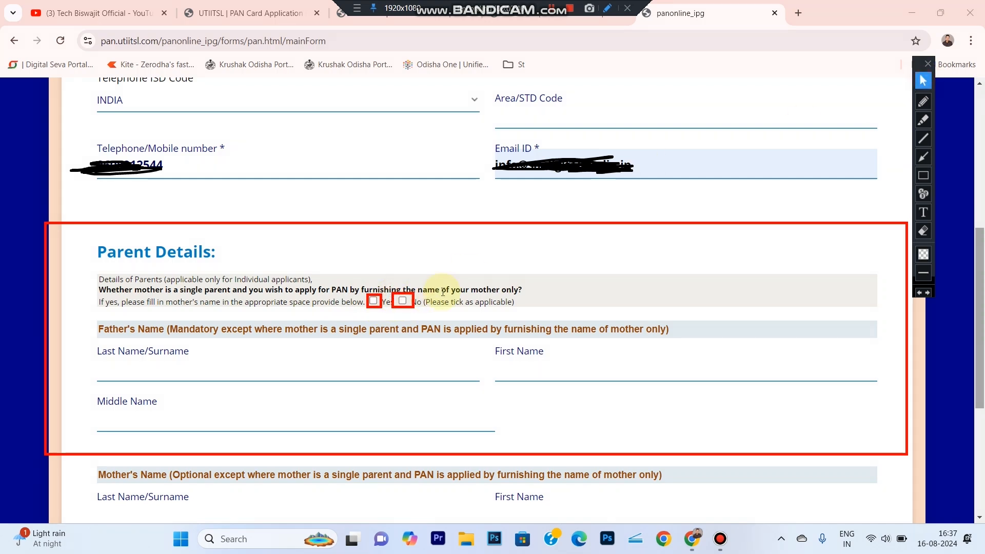
{"action": "left_click", "coordinate": [402, 301]}
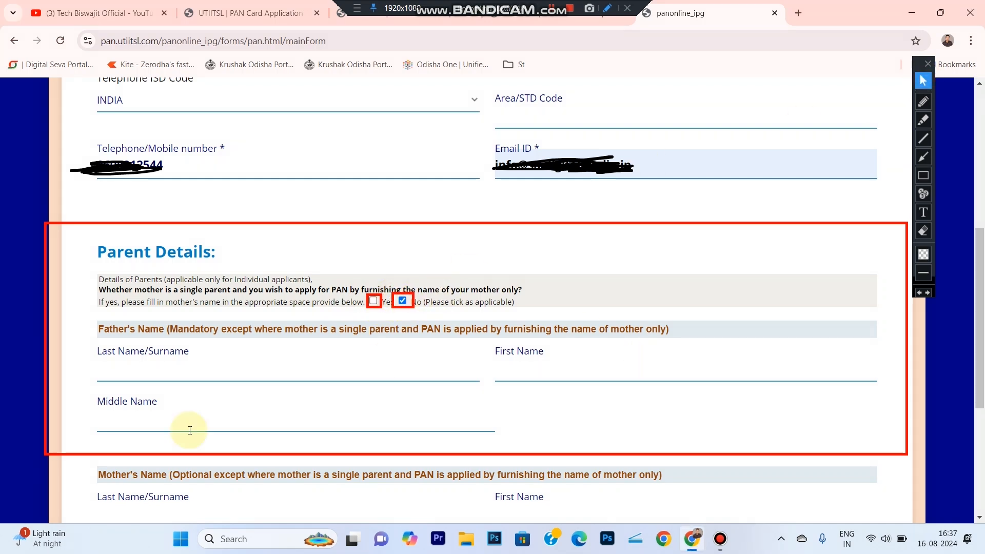
{"action": "left_click_drag", "start_coordinate": [88, 329], "coordinate": [179, 332]}
{"action": "left_click", "coordinate": [153, 379]}
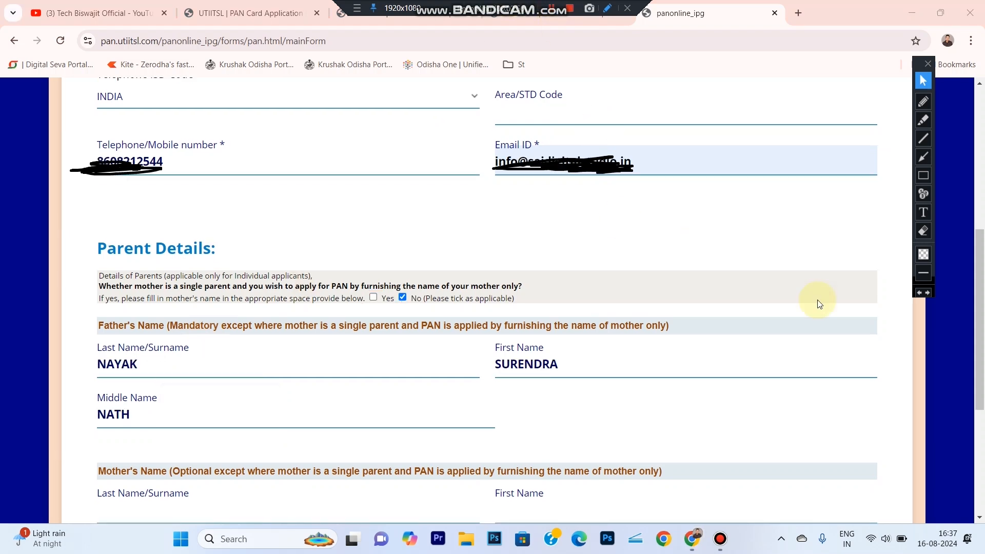
- Leave the father's name for printing on the PAN card and continue to the Address Details page
{"action": "left_click_drag", "start_coordinate": [982, 329], "coordinate": [983, 472]}
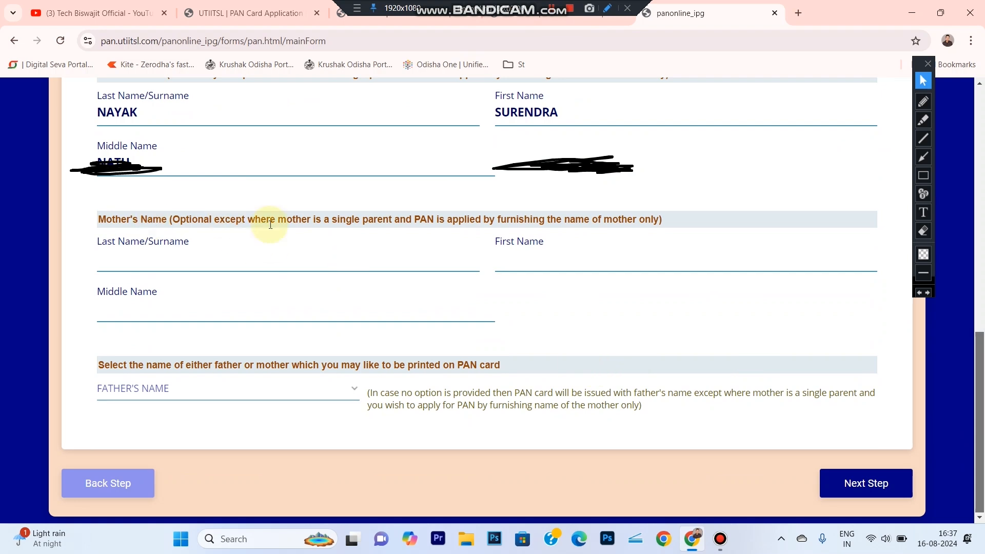
{"action": "left_click", "coordinate": [923, 231]}
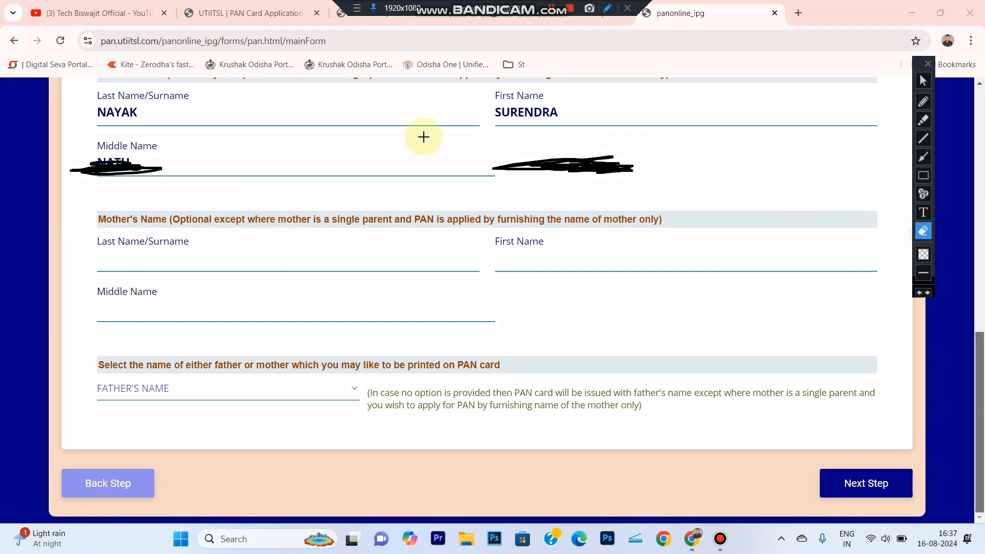
{"action": "left_click_drag", "start_coordinate": [60, 140], "coordinate": [688, 248]}
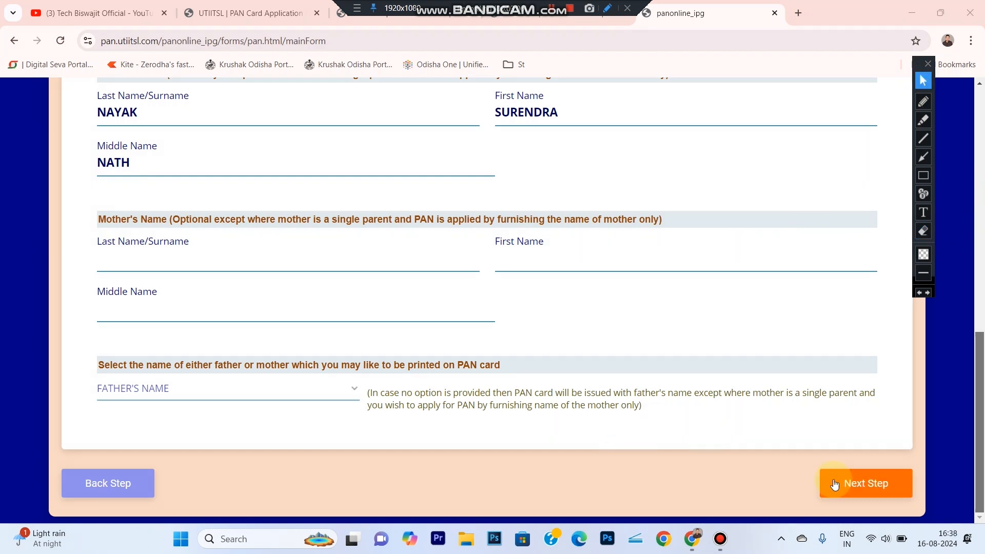
{"action": "left_click", "coordinate": [858, 494]}
{"action": "left_click", "coordinate": [859, 495]}
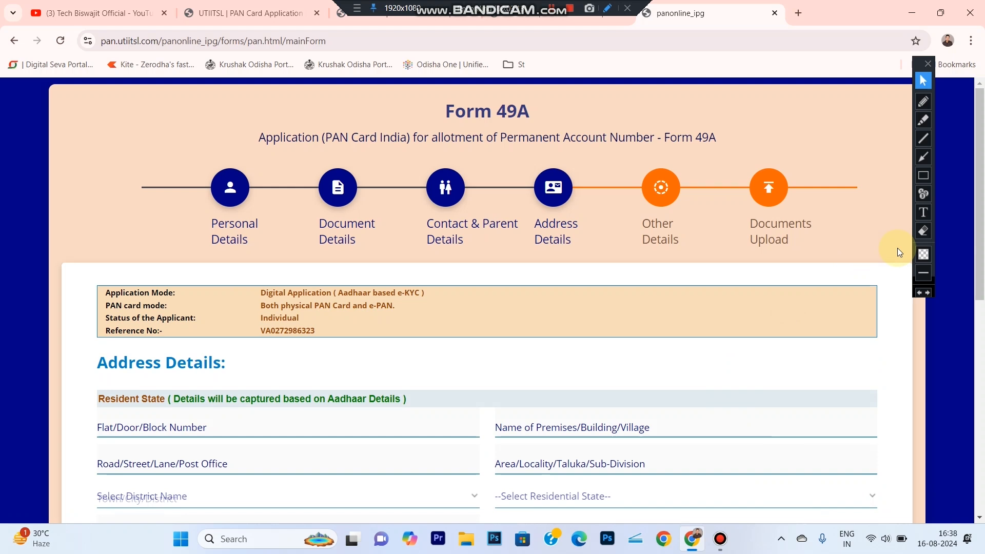
- Select No Income as the source of income, acknowledge the alert and continue to the next page
{"action": "left_click_drag", "start_coordinate": [981, 201], "coordinate": [984, 380]}
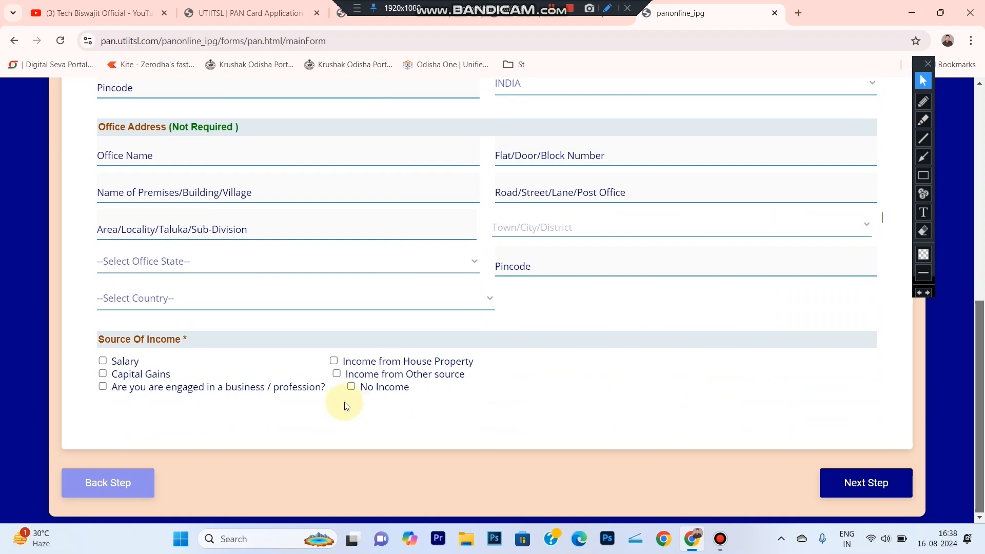
{"action": "left_click", "coordinate": [351, 386]}
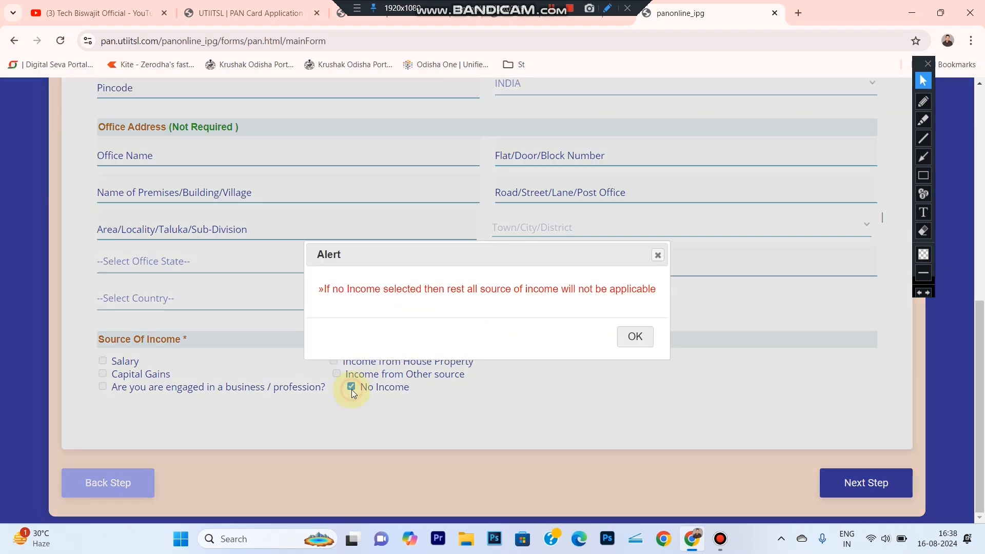
{"action": "left_click", "coordinate": [636, 336]}
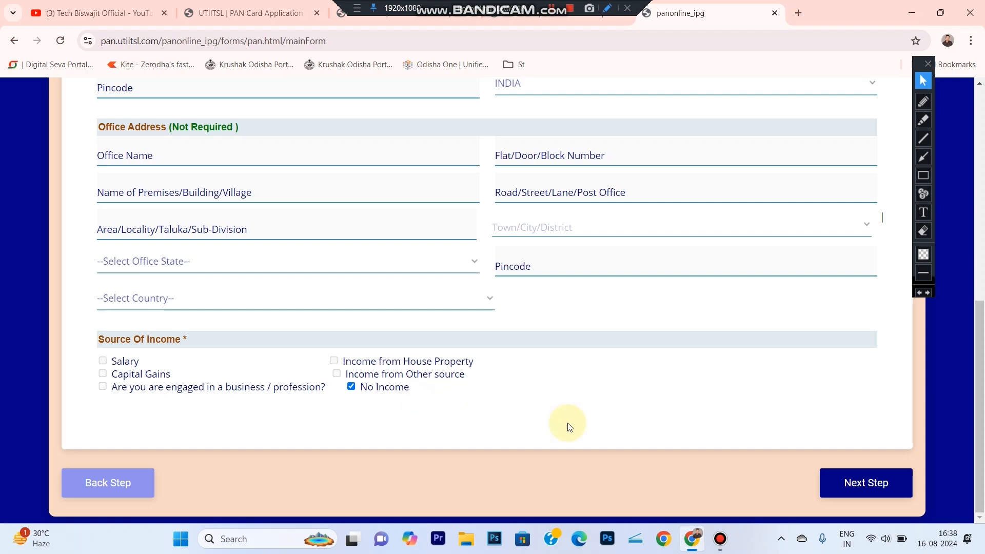
{"action": "left_click", "coordinate": [846, 489]}
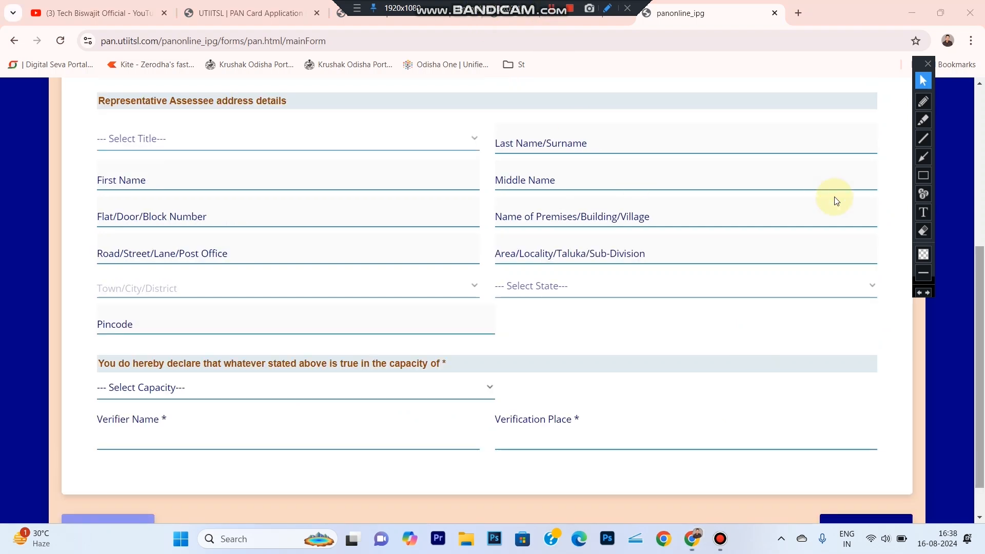
- Set the declaration capacity to HIMSELF/HERSELF and fill in the verifier's name
{"action": "left_click", "coordinate": [923, 175]}
{"action": "mouse_move", "coordinate": [57, 78]}
{"action": "left_mouse_down"}
{"action": "mouse_move", "coordinate": [274, 174]}
{"action": "mouse_move", "coordinate": [561, 326]}
{"action": "mouse_move", "coordinate": [836, 316]}
{"action": "mouse_move", "coordinate": [888, 353]}
{"action": "left_mouse_up"}
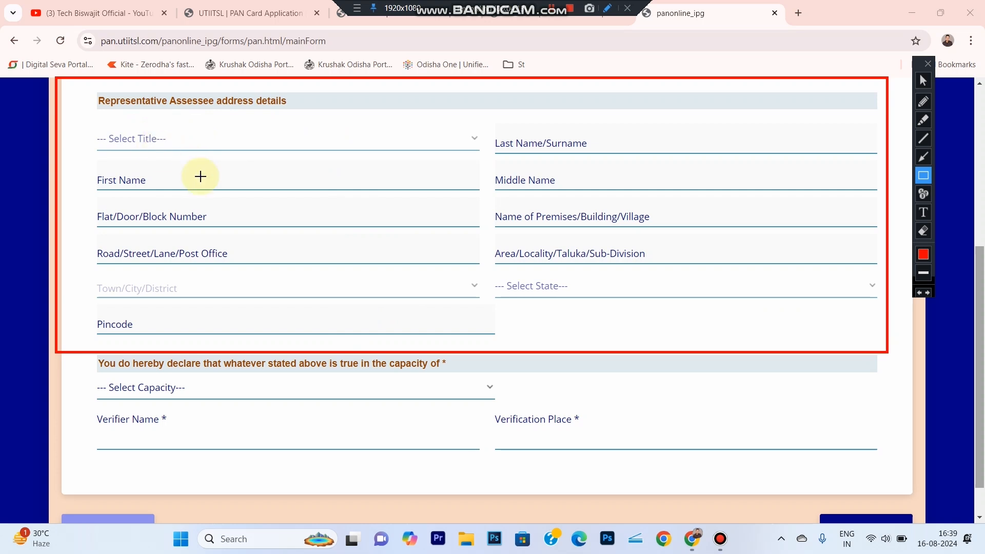
{"action": "left_click_drag", "start_coordinate": [294, 180], "coordinate": [445, 316]}
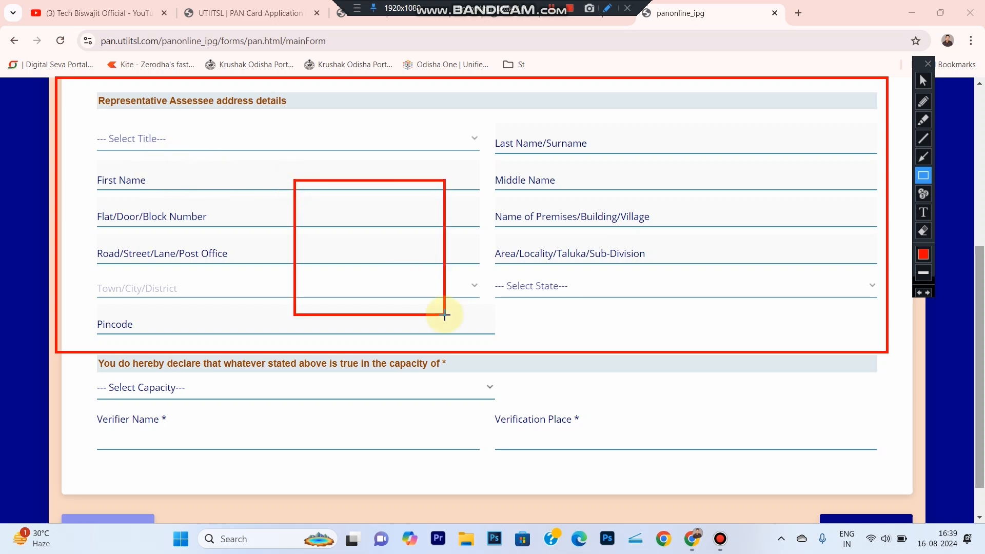
{"action": "left_click_drag", "start_coordinate": [84, 354], "coordinate": [537, 402]}
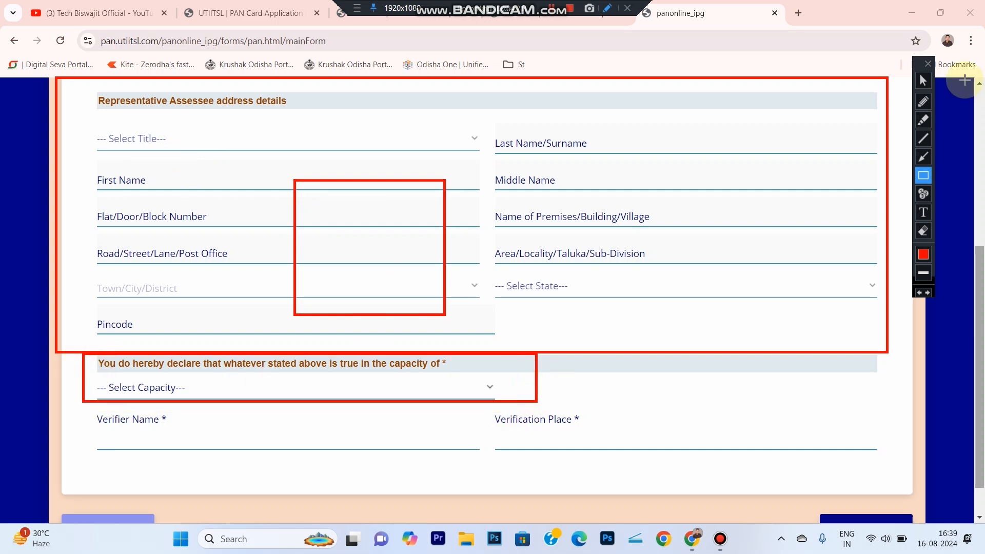
{"action": "left_click", "coordinate": [923, 80]}
{"action": "left_click", "coordinate": [256, 392]}
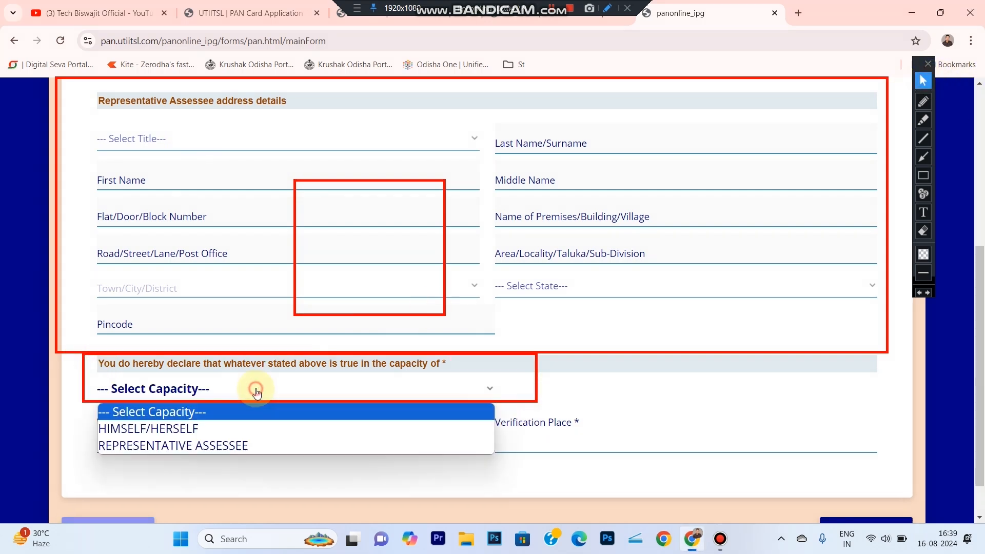
{"action": "left_click", "coordinate": [203, 429]}
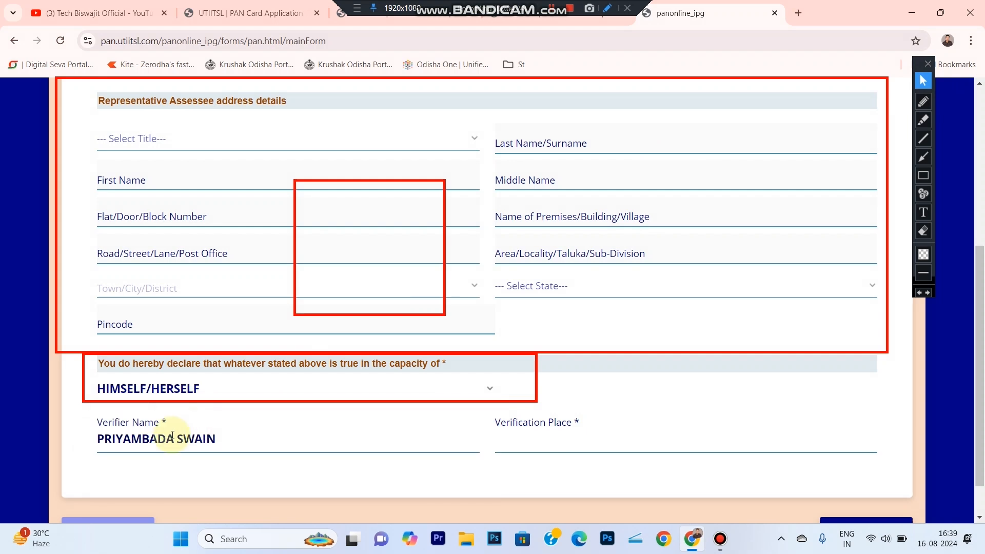
{"action": "left_click", "coordinate": [99, 430]}
{"action": "left_click", "coordinate": [177, 431]}
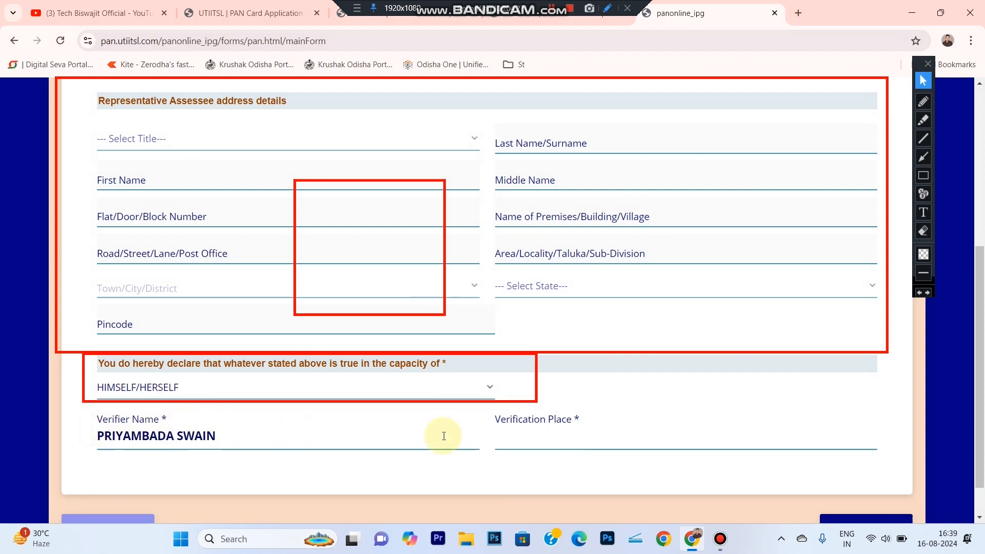
- Enter REDHUA as the verification place and continue to the Documents Upload page
{"action": "left_click", "coordinate": [572, 441]}
{"action": "type", "text": "REDHUA"}
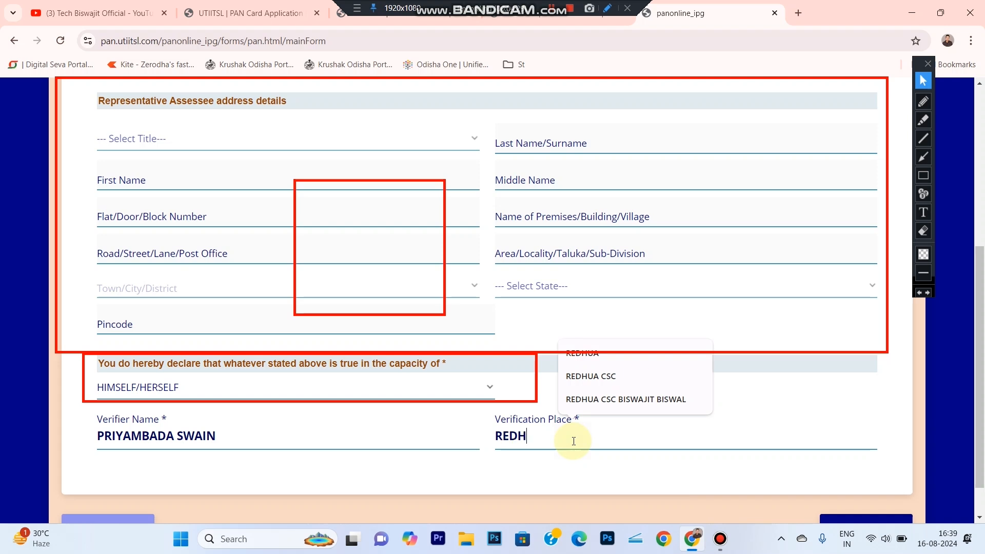
{"action": "left_click", "coordinate": [515, 485]}
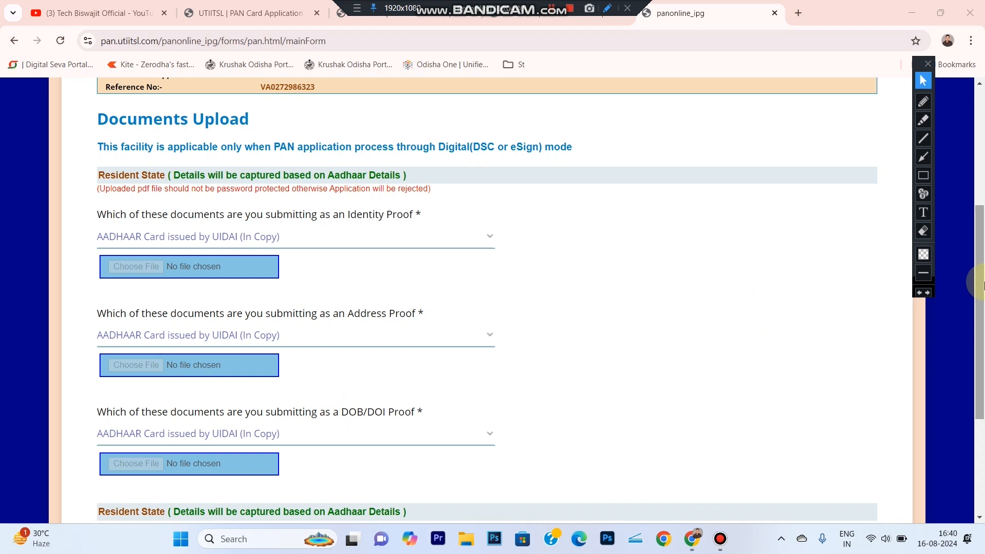
- Continue past the Documents Upload page and choose Make Payment on the application summary
{"action": "scroll", "coordinate": [982, 285], "scroll_direction": "down", "scroll_amount": 4}
{"action": "left_click", "coordinate": [866, 492]}
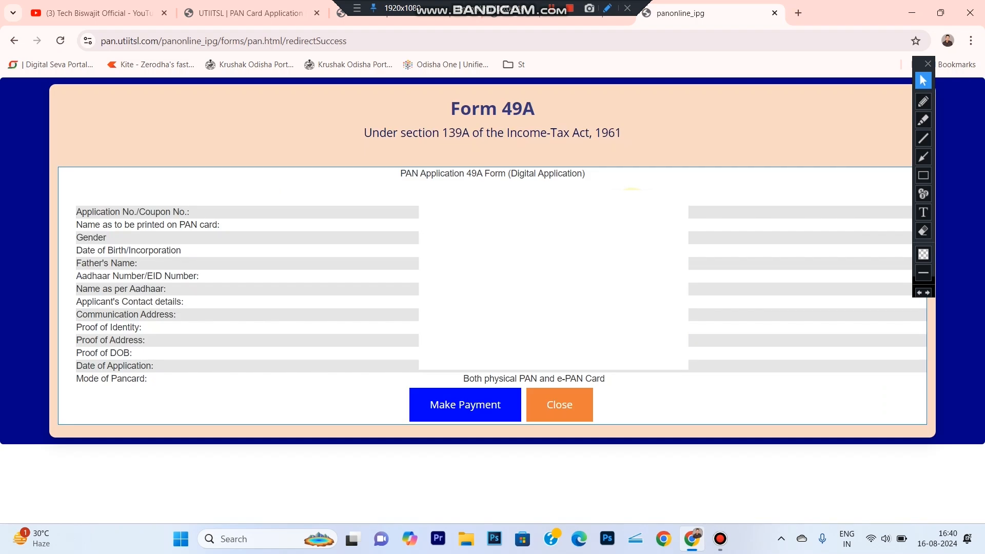
{"action": "left_click", "coordinate": [480, 413]}
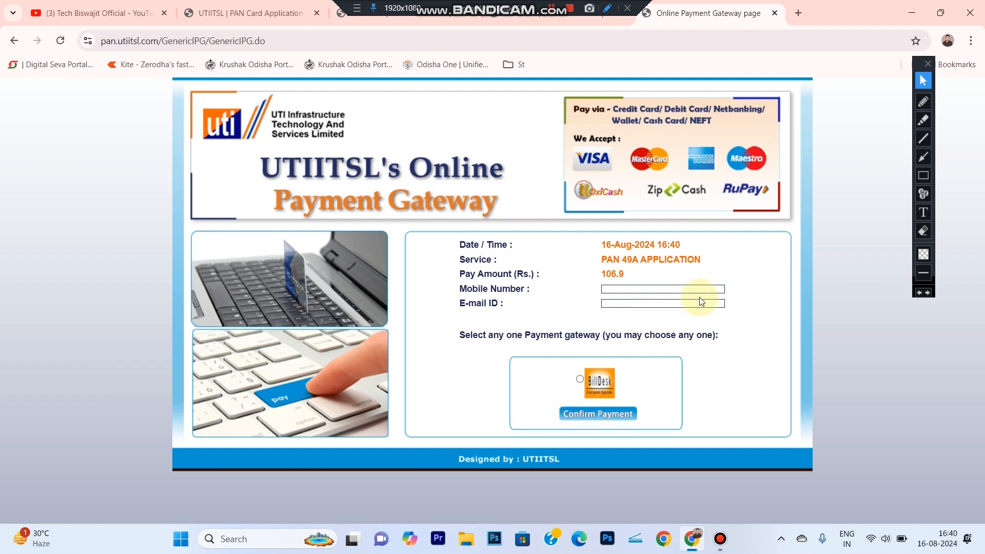
- Fill in the payer's mobile number and e-mail ID, select the BillDesk gateway and confirm the payment
{"action": "left_click", "coordinate": [653, 291]}
{"action": "left_click", "coordinate": [635, 303]}
{"action": "left_click", "coordinate": [580, 379]}
{"action": "left_click", "coordinate": [553, 9]}
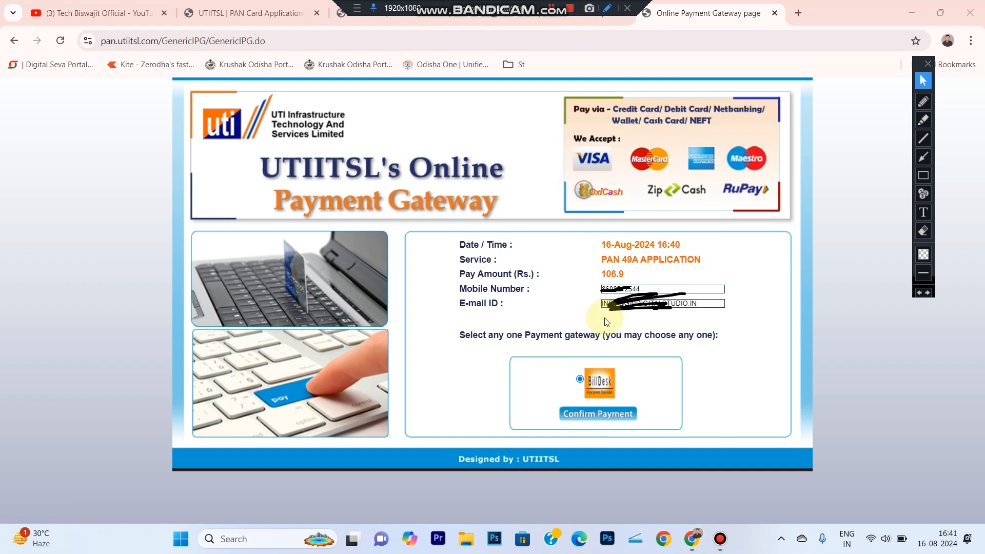
{"action": "left_click", "coordinate": [601, 418]}
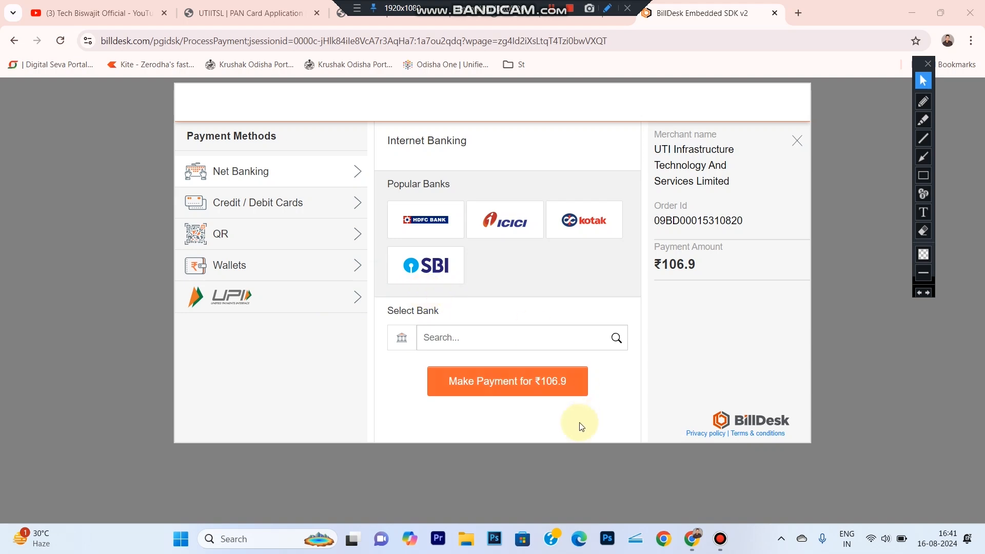
- Pay ₹106.9 through the QR method using BHIM UPI
{"action": "left_click", "coordinate": [255, 236]}
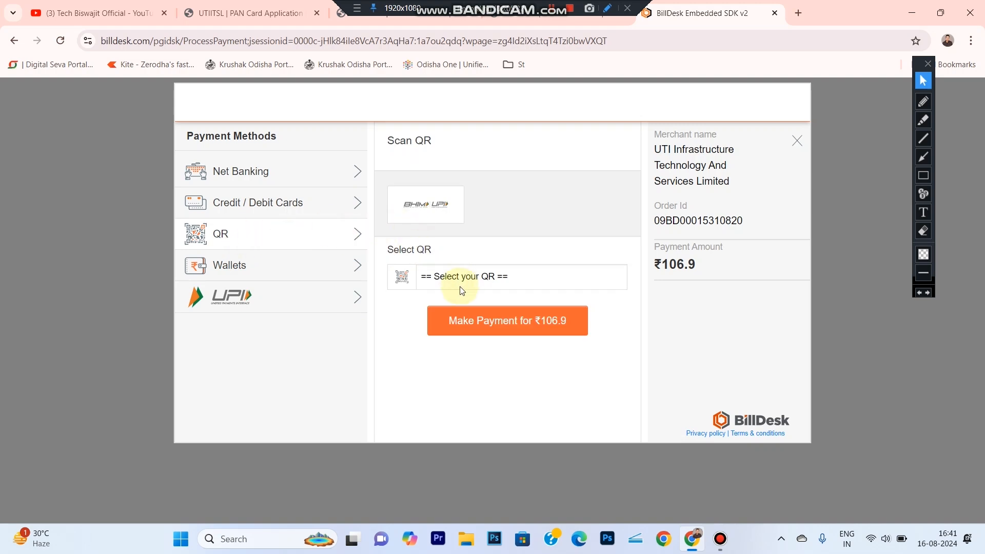
{"action": "left_click", "coordinate": [486, 284]}
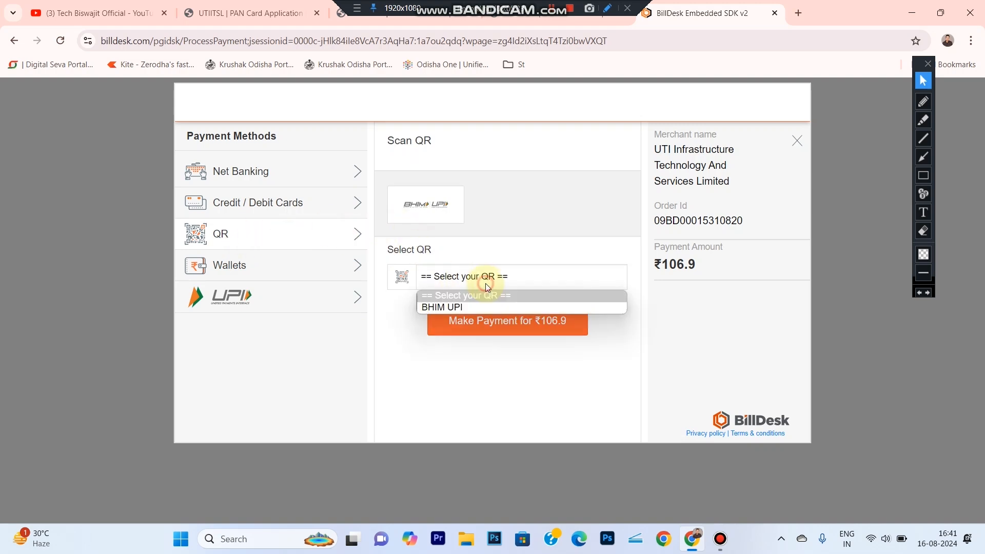
{"action": "left_click", "coordinate": [452, 307]}
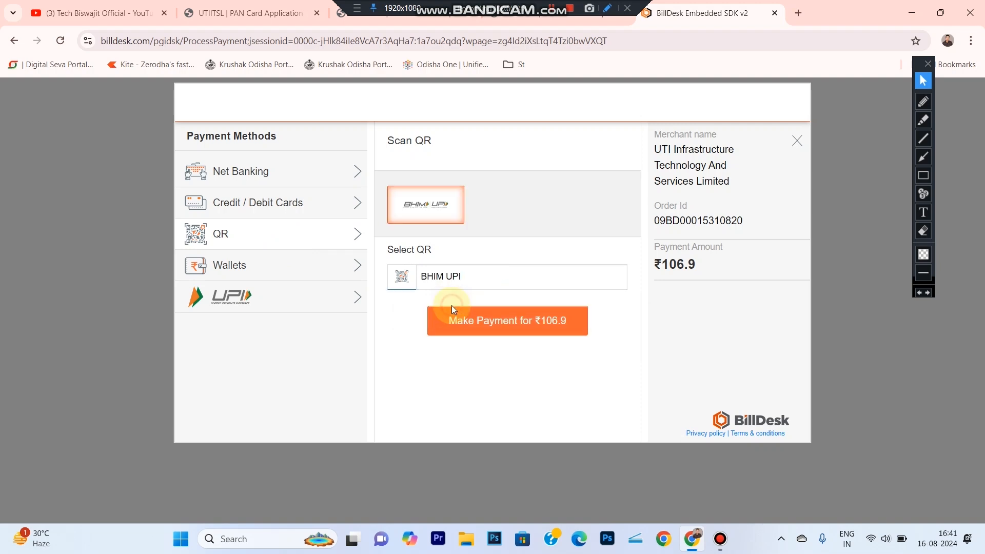
{"action": "left_click", "coordinate": [522, 329]}
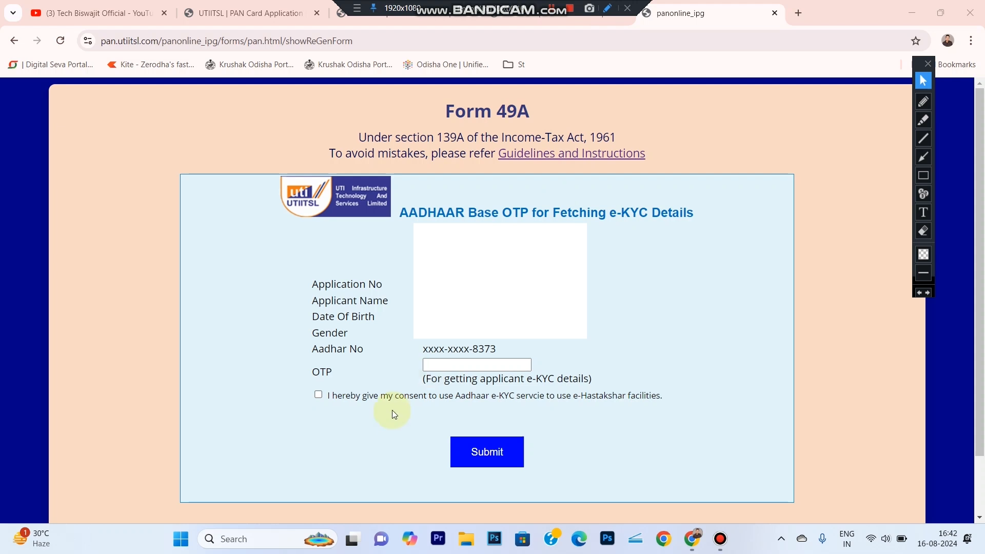
- Enter the Aadhaar OTP, give consent for Aadhaar e-KYC and submit
{"action": "left_click", "coordinate": [443, 373]}
{"action": "left_click", "coordinate": [443, 367]}
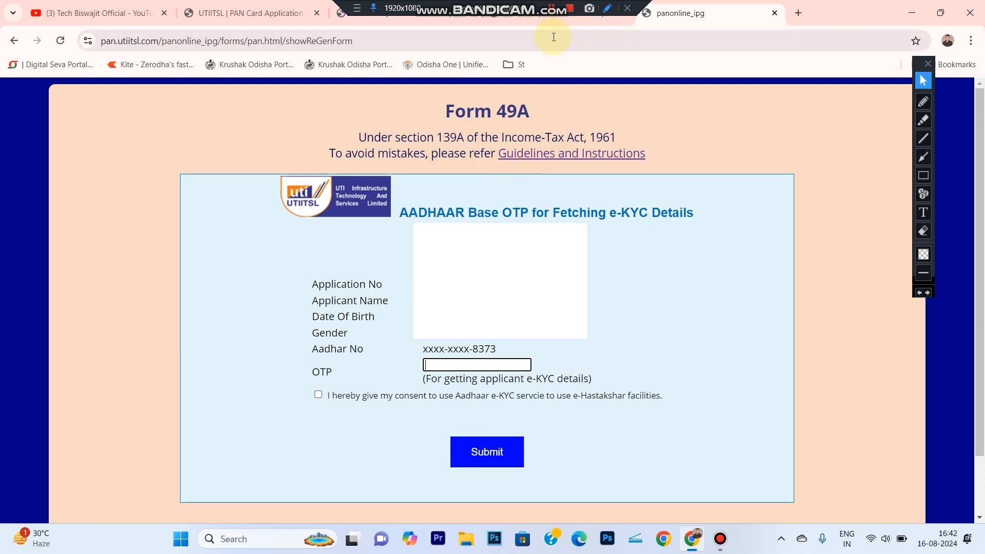
{"action": "left_click", "coordinate": [549, 11]}
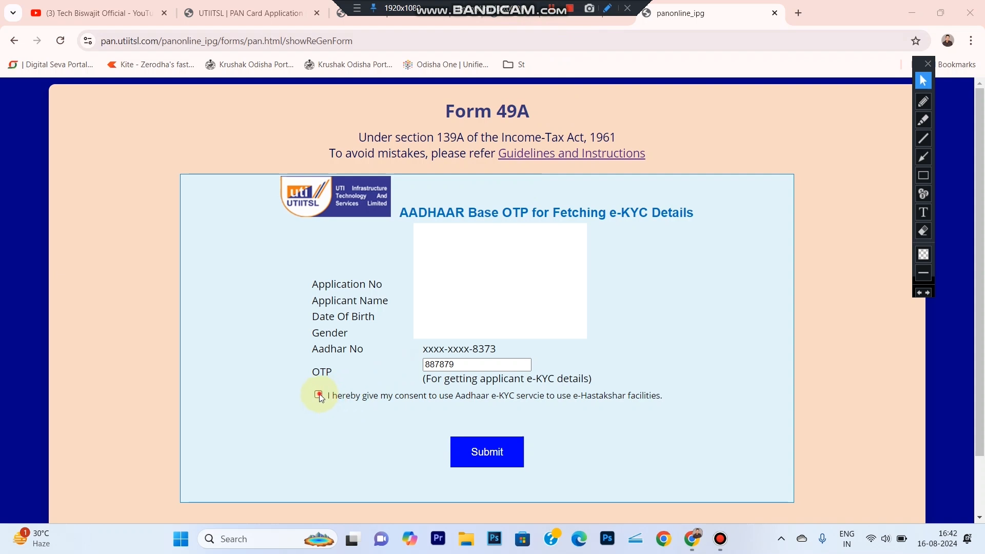
{"action": "left_click", "coordinate": [319, 396]}
{"action": "left_click", "coordinate": [480, 454]}
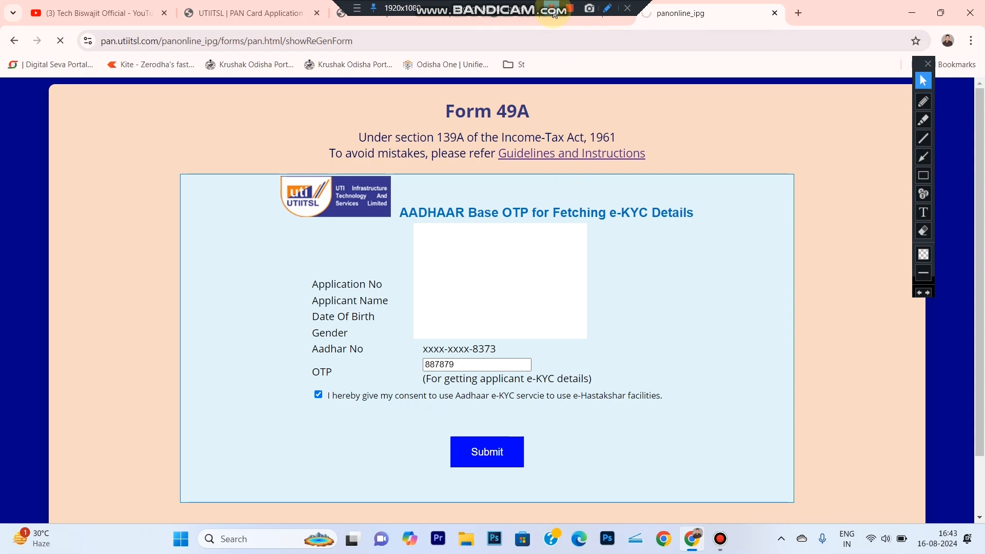
- Fetch the suggested AO code details, accept area code BBN, AO type W, range code 4 and AO number 6, and proceed
{"action": "scroll", "coordinate": [593, 213], "scroll_direction": "down", "scroll_amount": 1}
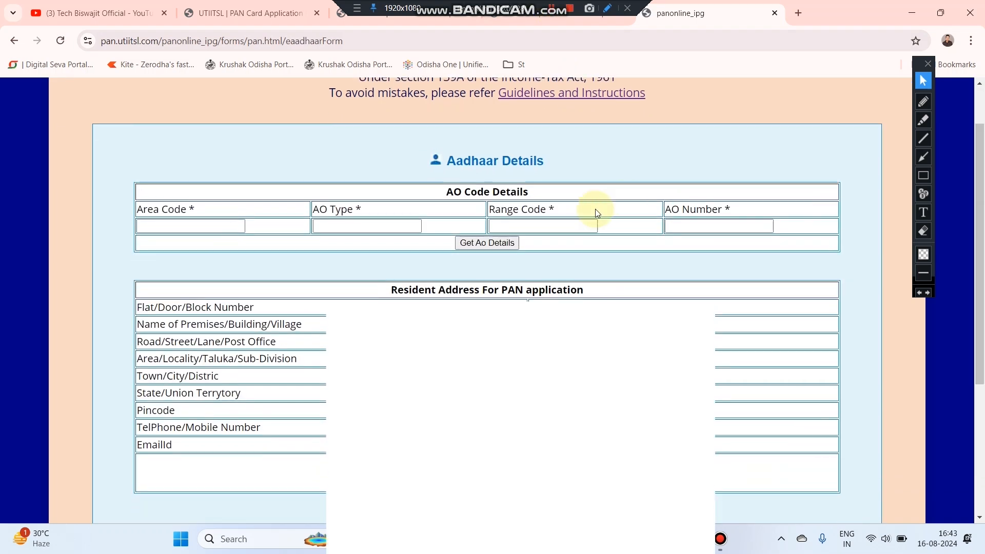
{"action": "left_click", "coordinate": [487, 243]}
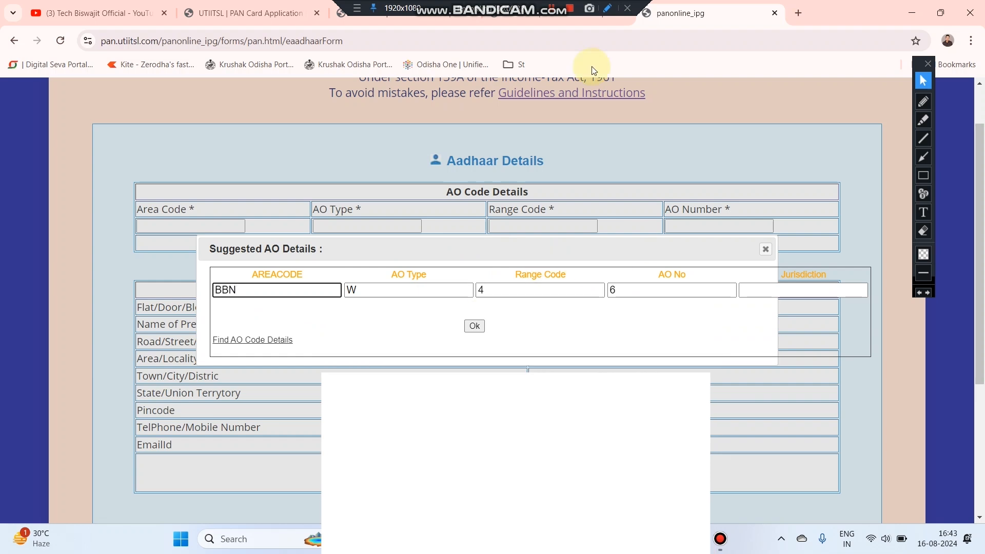
{"action": "left_click", "coordinate": [550, 7]}
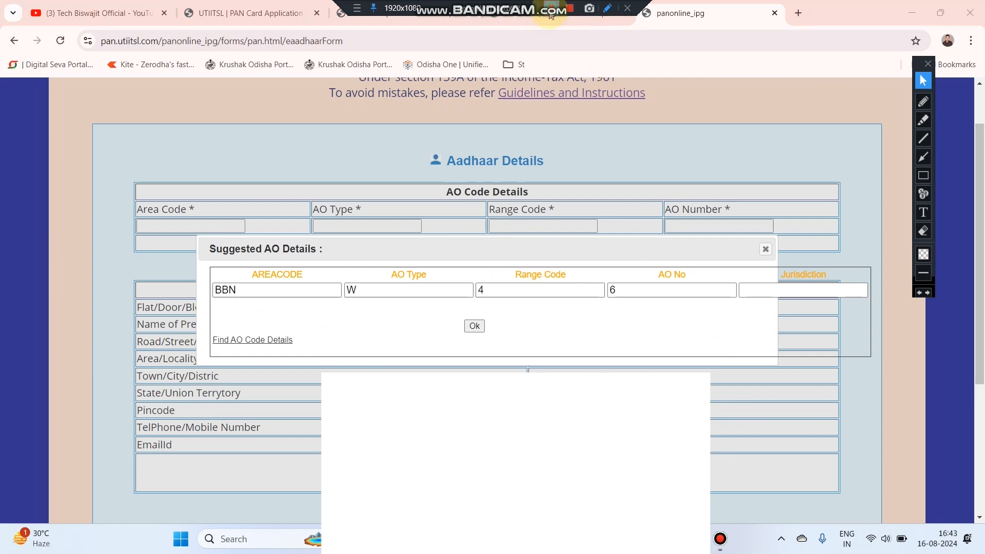
{"action": "left_click", "coordinate": [474, 327]}
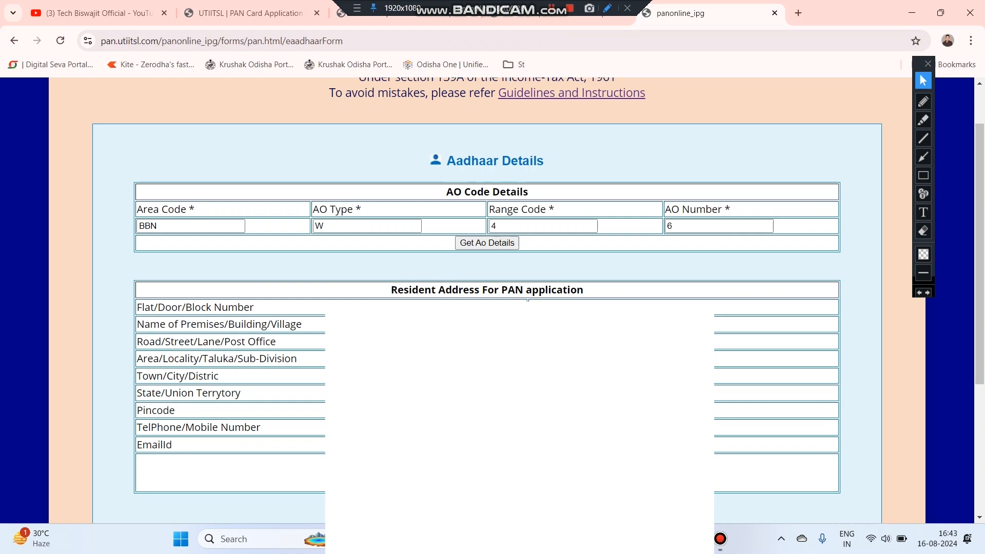
{"action": "left_click", "coordinate": [484, 481]}
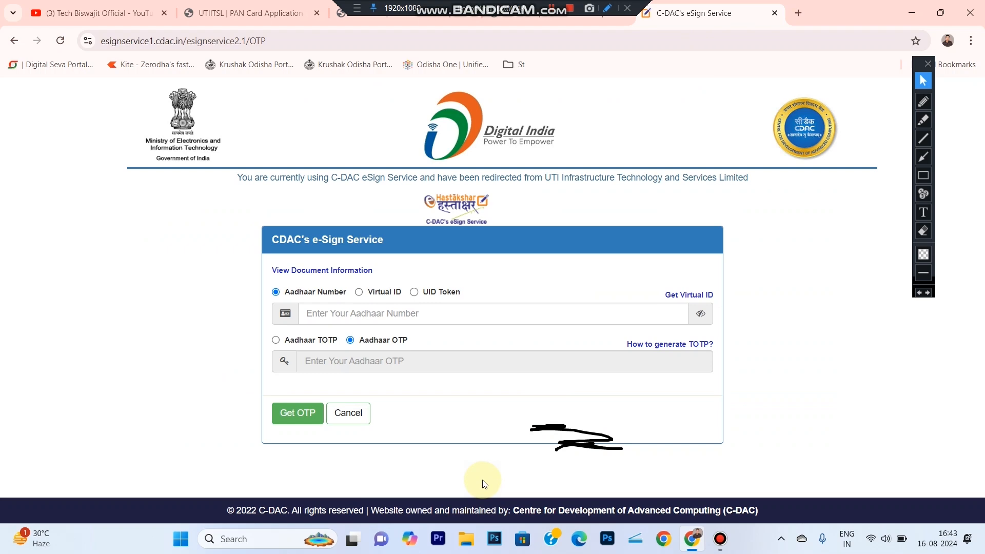
- Enter the applicant's Aadhaar number in the C-DAC eSign service and request an OTP
{"action": "left_click", "coordinate": [377, 315]}
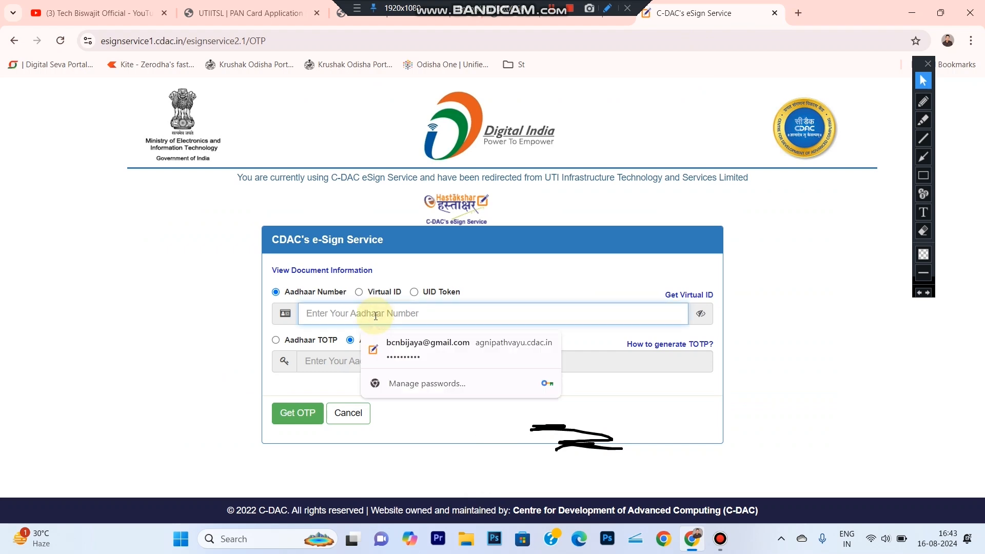
{"action": "type", "text": "•••••••"}
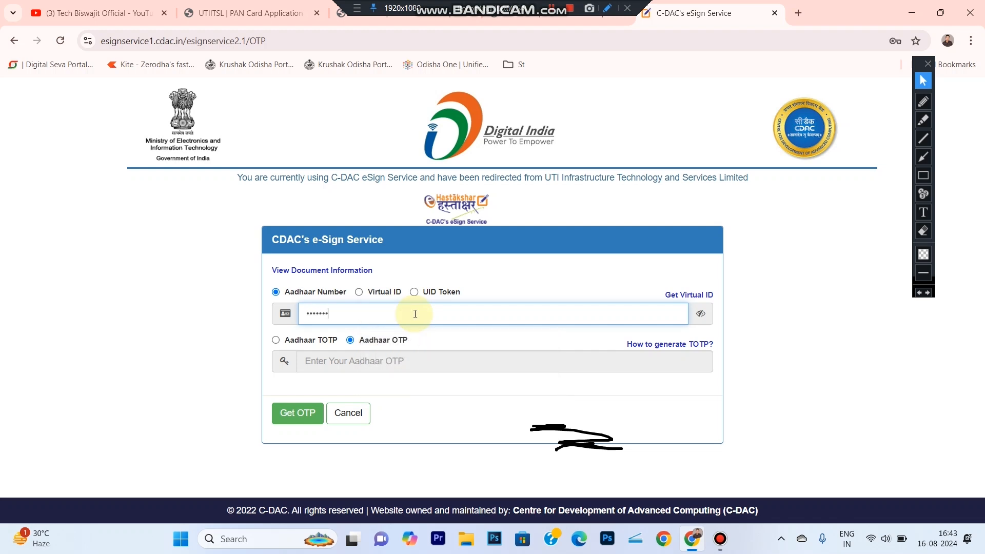
{"action": "type", "text": "••"}
{"action": "left_click", "coordinate": [302, 417]}
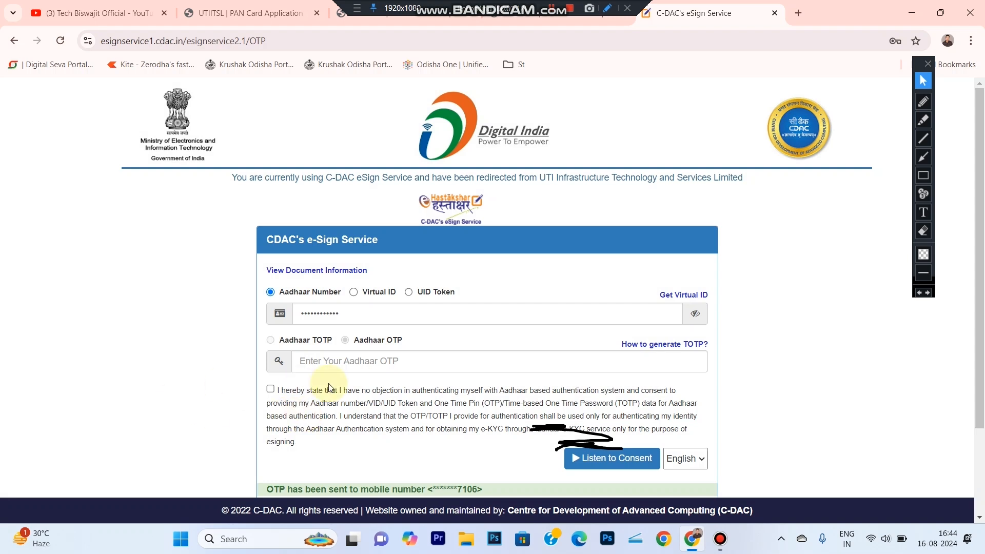
- Enter the Aadhaar OTP, give consent for Aadhaar authentication and submit the eSign request
{"action": "left_click", "coordinate": [378, 362]}
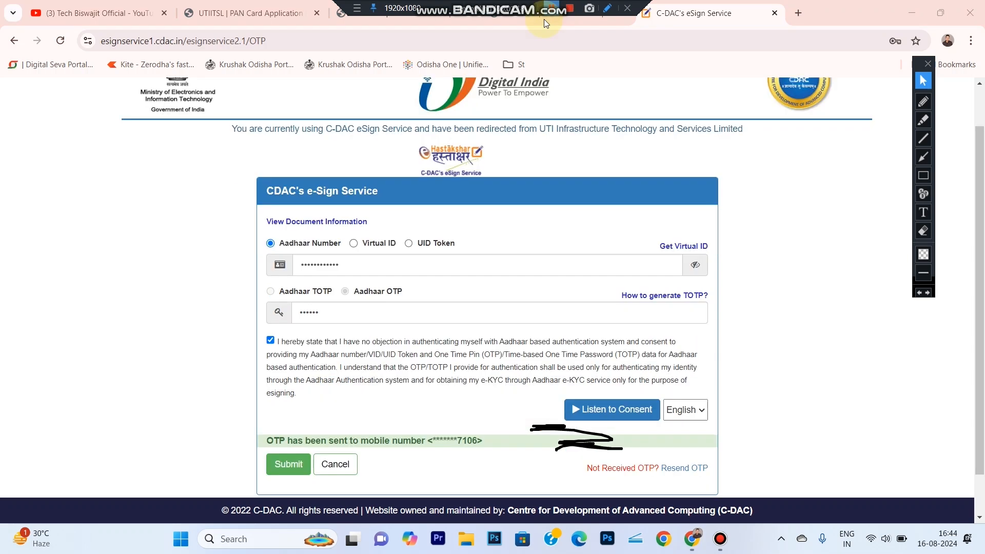
{"action": "left_click", "coordinate": [288, 469]}
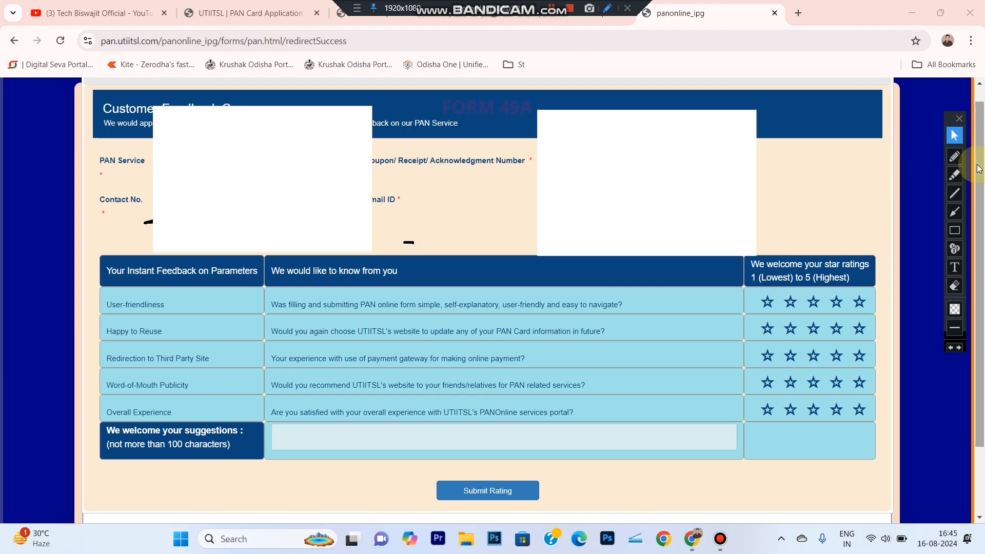
- Rate all five customer feedback parameters with five stars
{"action": "left_click", "coordinate": [860, 303]}
{"action": "left_click", "coordinate": [861, 331]}
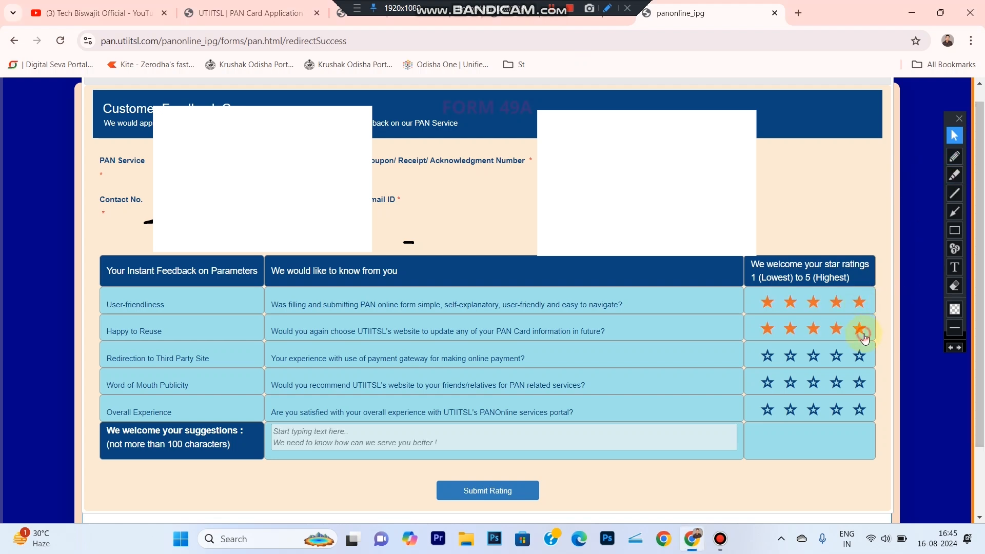
{"action": "left_click", "coordinate": [863, 359]}
{"action": "left_click", "coordinate": [860, 388]}
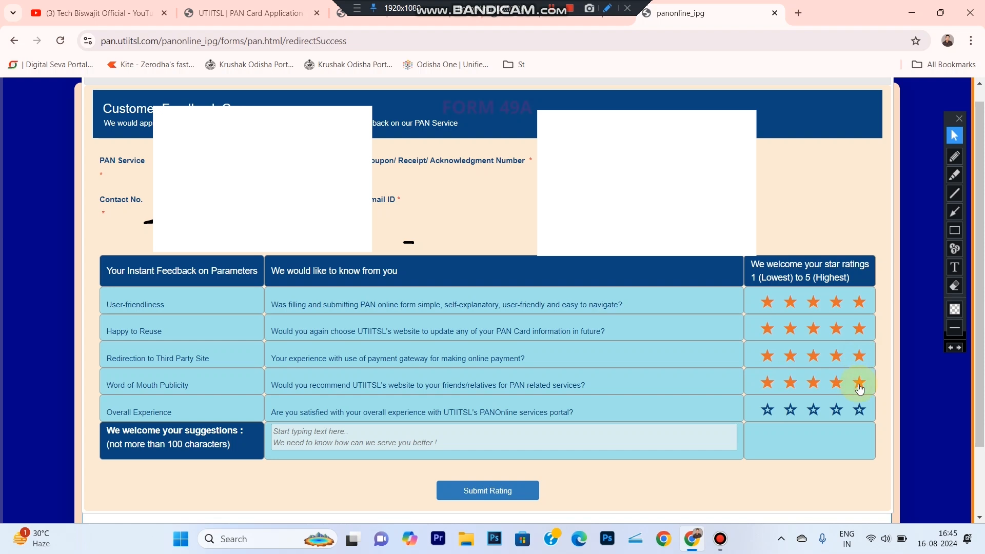
{"action": "left_click", "coordinate": [860, 409]}
- Enter the suggestion HAPPY and submit the rating
{"action": "left_click", "coordinate": [598, 431]}
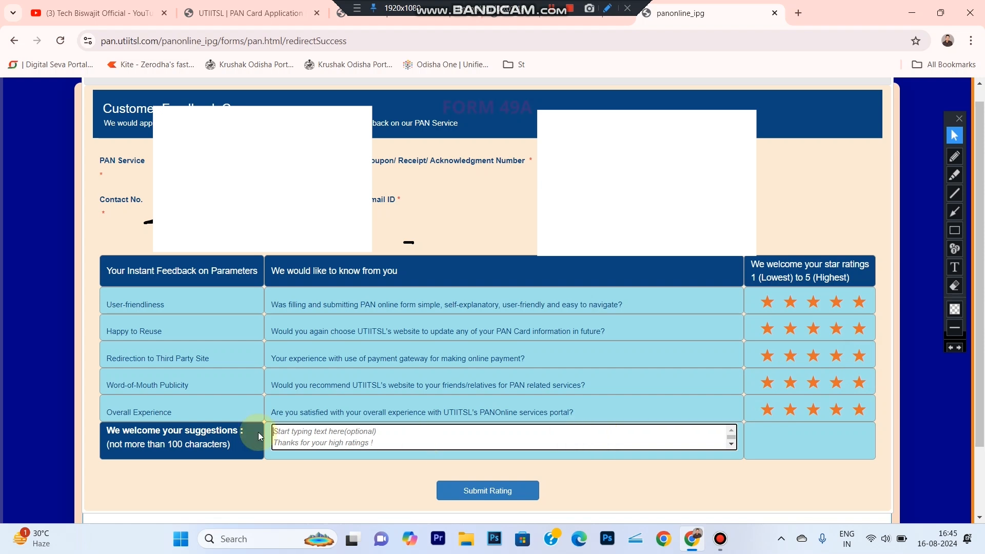
{"action": "type", "text": "HAPPY"}
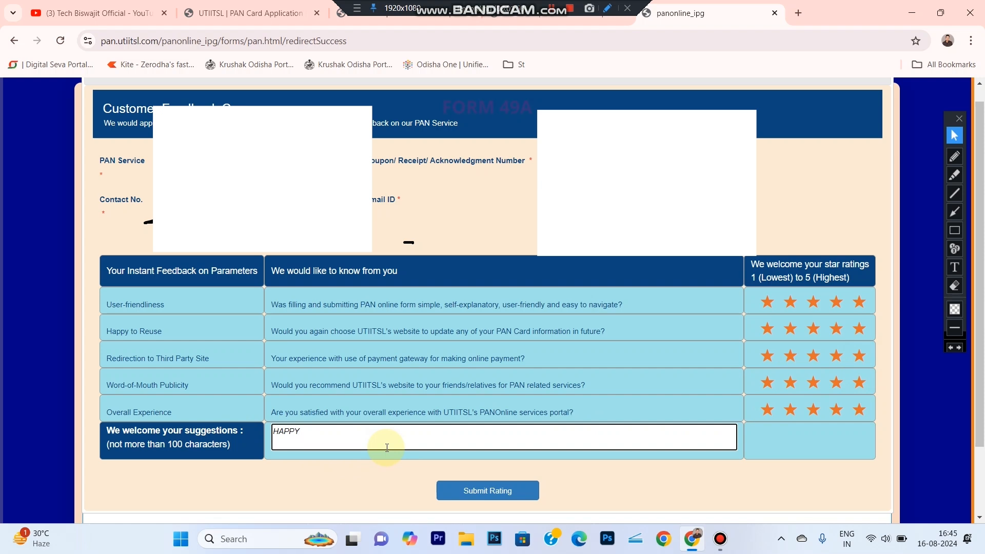
{"action": "left_click", "coordinate": [509, 495]}
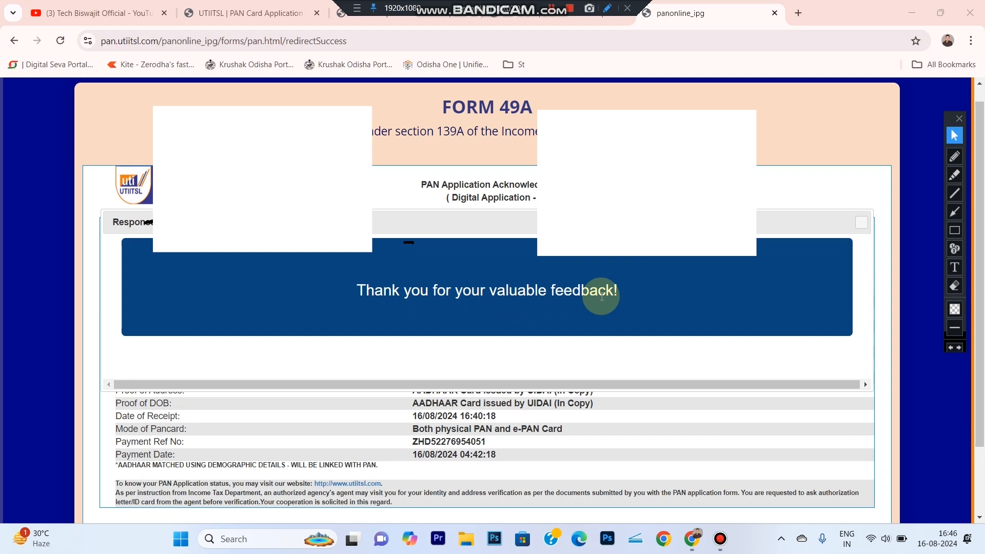
- Close the feedback message and download the signed PAN form from the acknowledgment receipt
{"action": "left_click", "coordinate": [862, 226]}
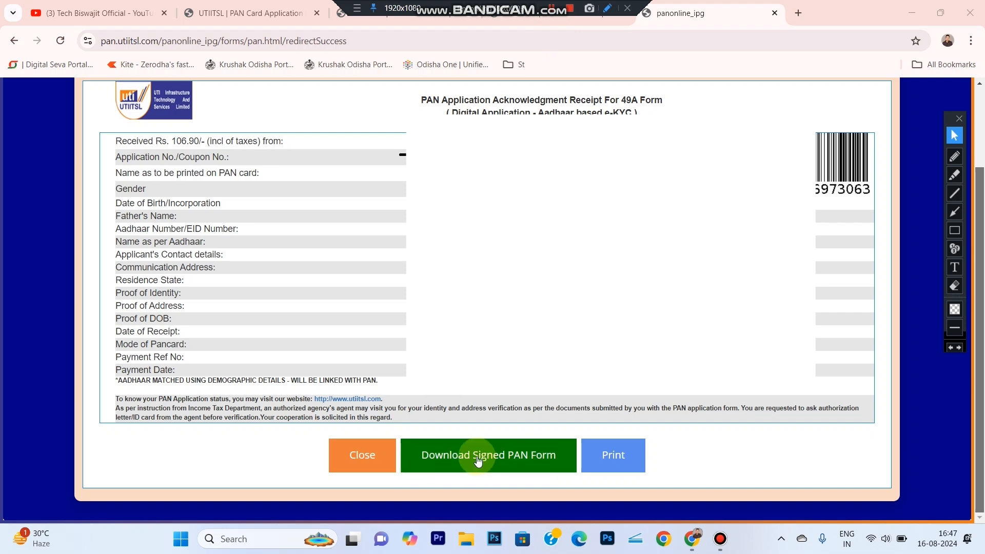
{"action": "left_click", "coordinate": [526, 463]}
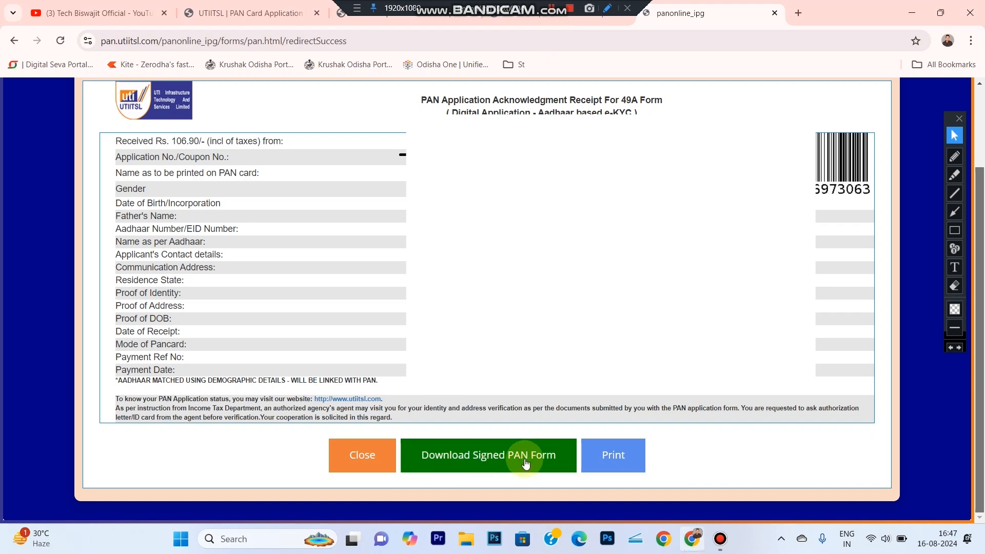